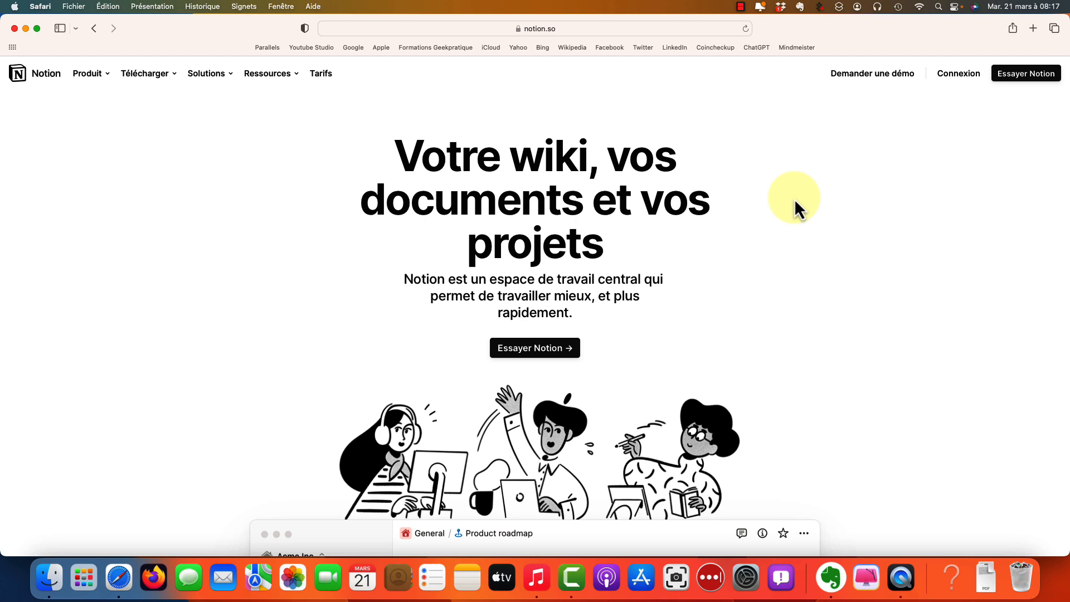
# - Look through the Notion home page, from the wikis, documents and projects sections down to the template examples and footer
pyautogui.scroll(-10, 794, 203)
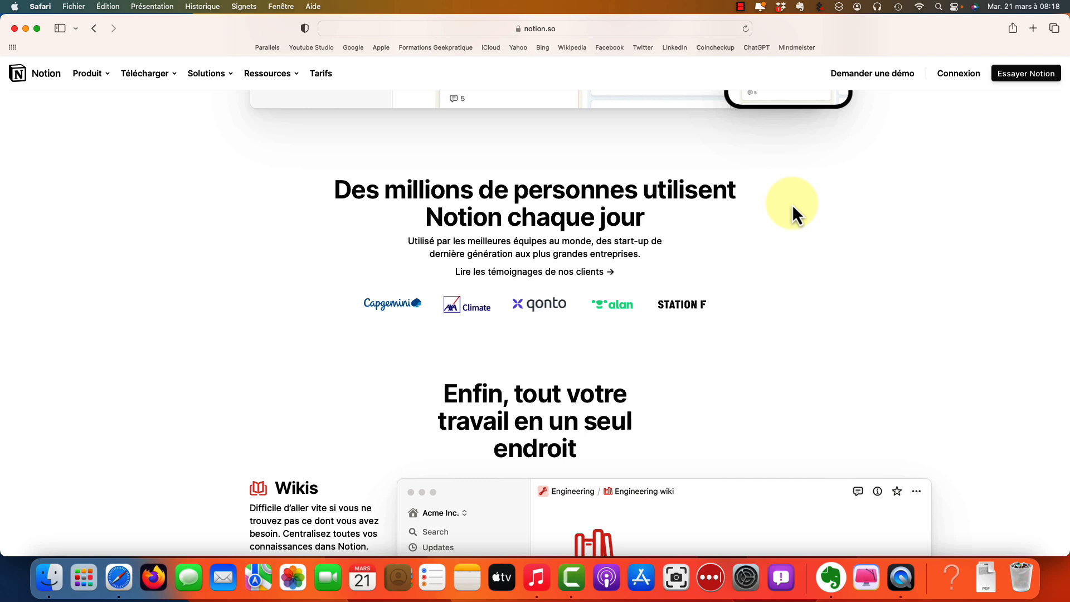
pyautogui.scroll(-2, 709, 369)
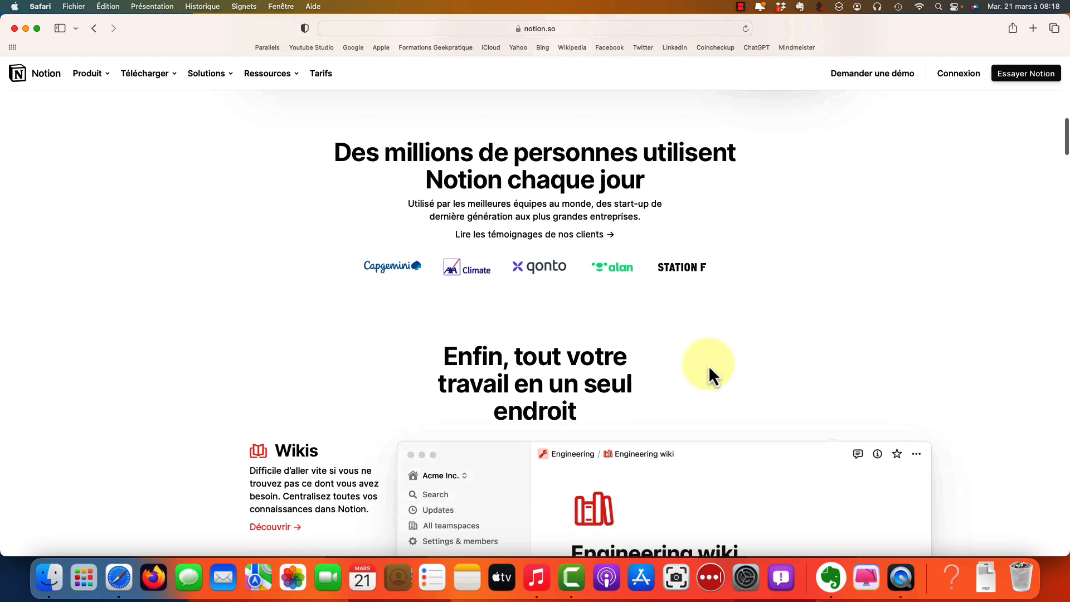
pyautogui.scroll(-1, 707, 365)
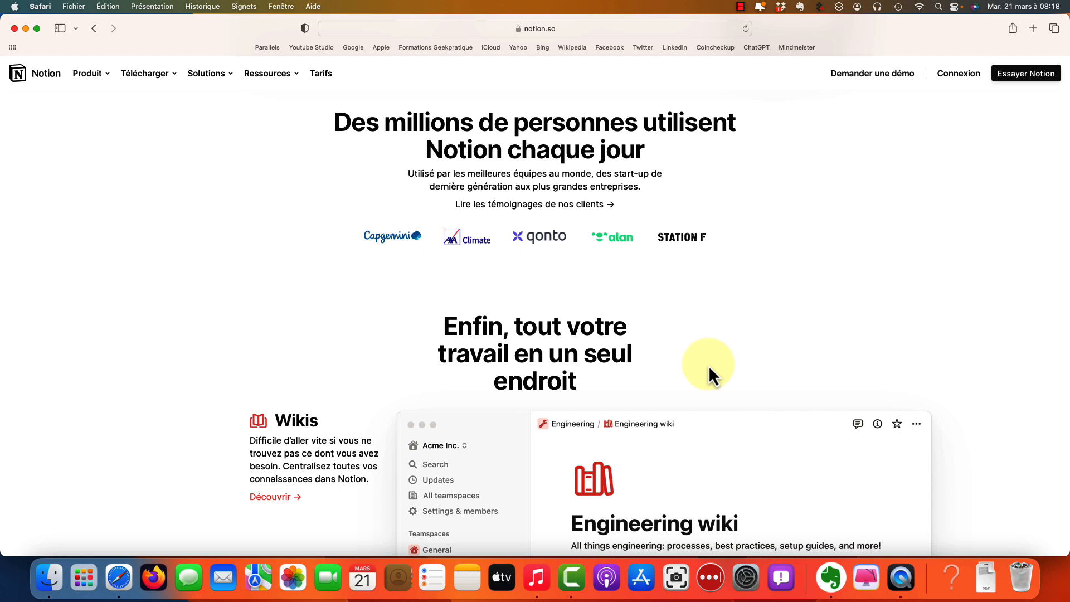
pyautogui.scroll(-5, 707, 365)
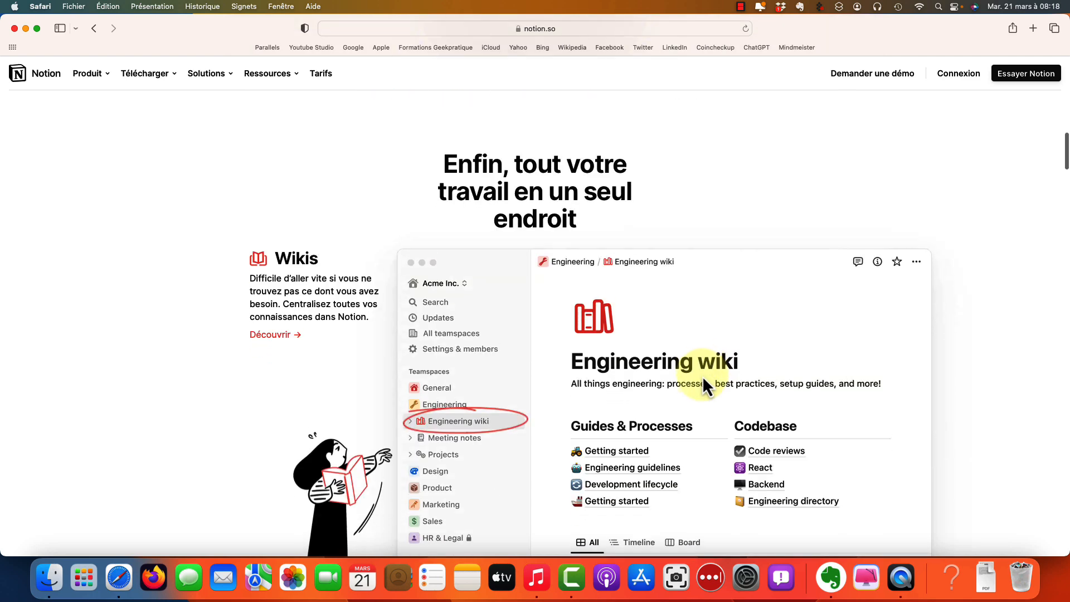
pyautogui.scroll(-8, 702, 375)
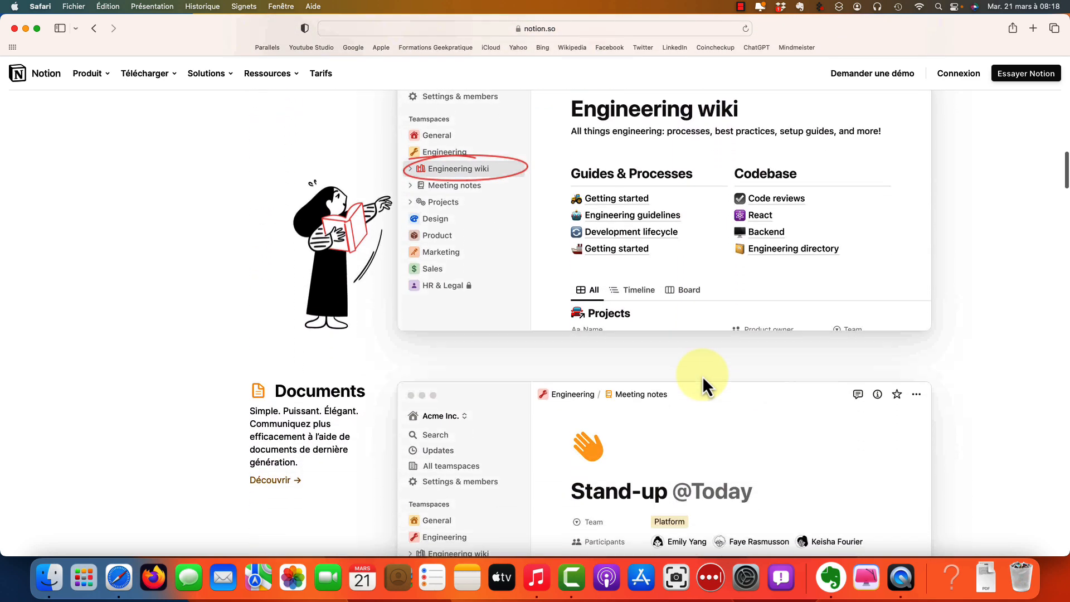
pyautogui.scroll(-1, 702, 376)
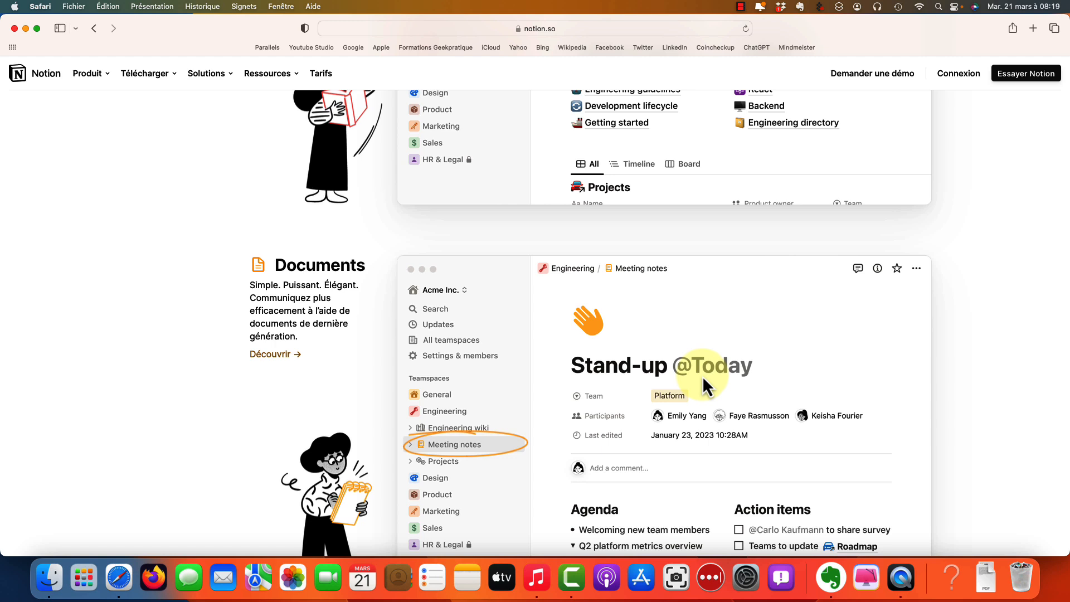
pyautogui.scroll(-1, 702, 376)
pyautogui.scroll(-2, 702, 375)
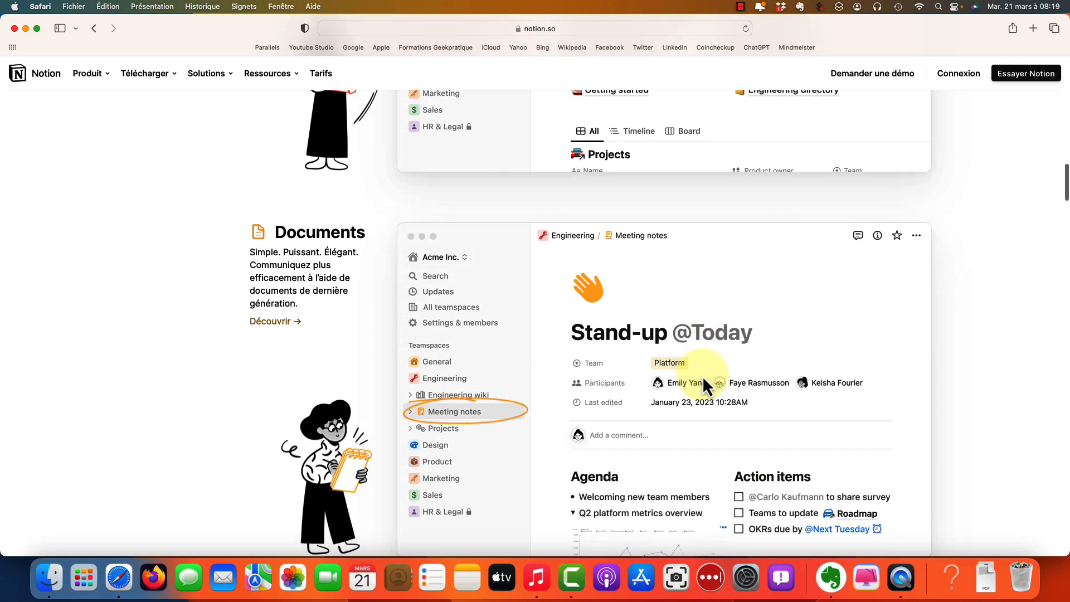
pyautogui.scroll(-10, 703, 375)
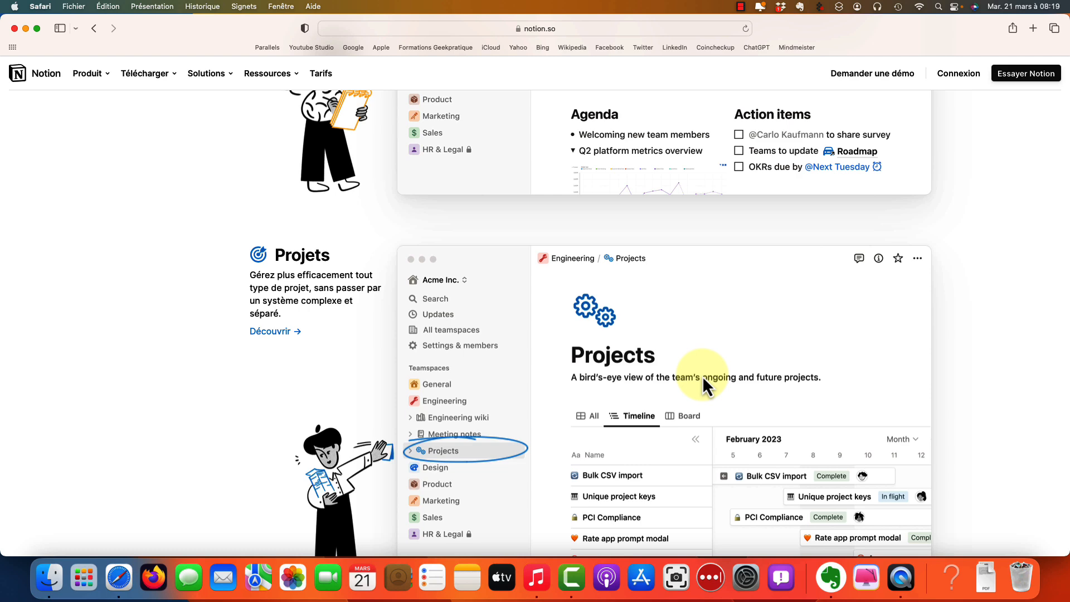
pyautogui.scroll(-8, 724, 382)
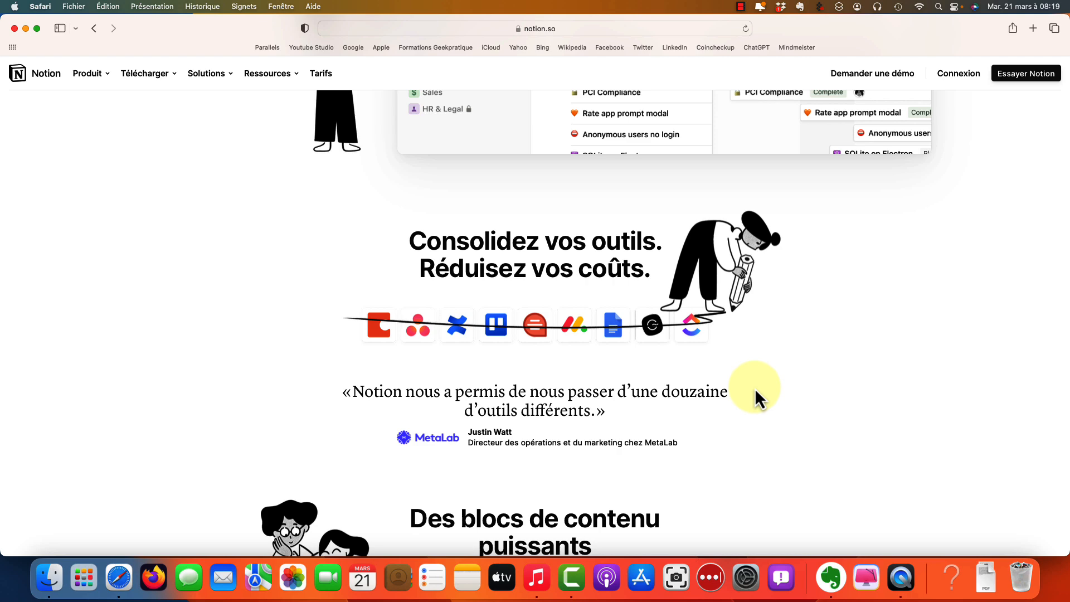
pyautogui.scroll(-10, 754, 388)
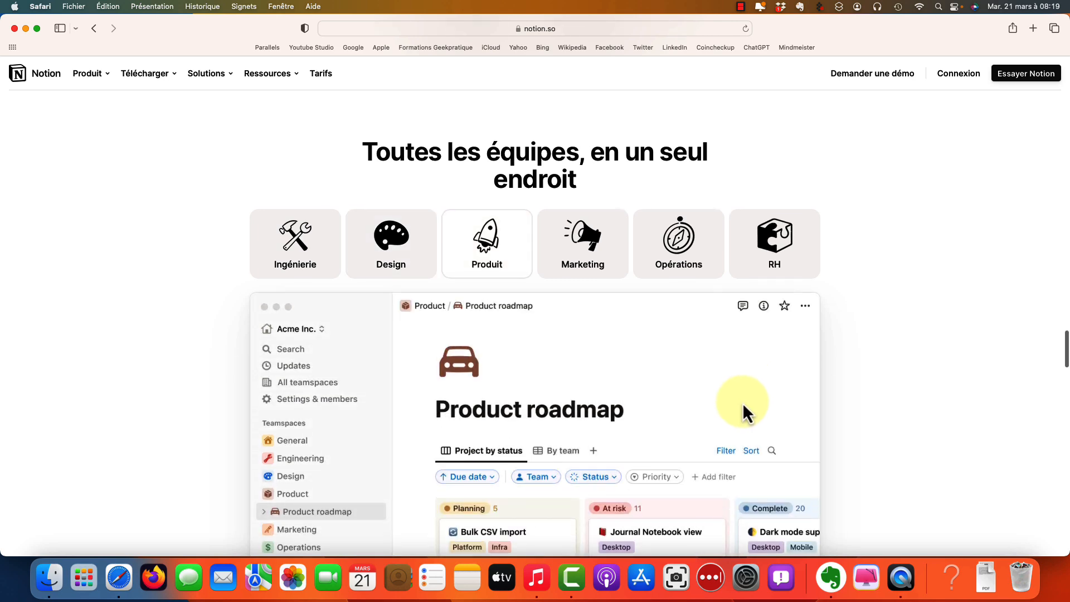
pyautogui.scroll(-1, 743, 405)
pyautogui.scroll(-7, 742, 403)
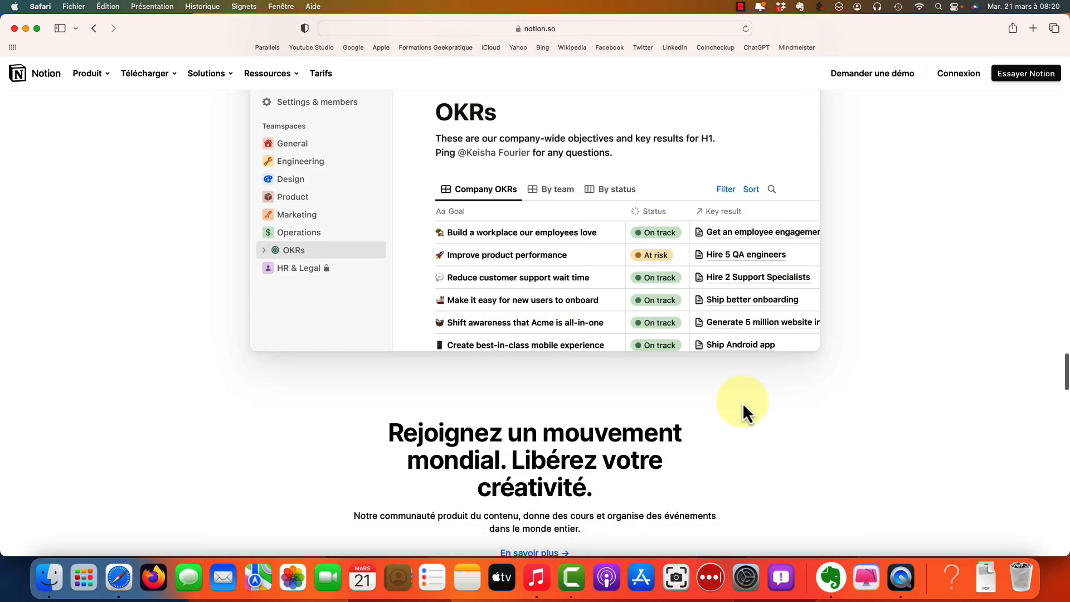
pyautogui.scroll(-10, 742, 402)
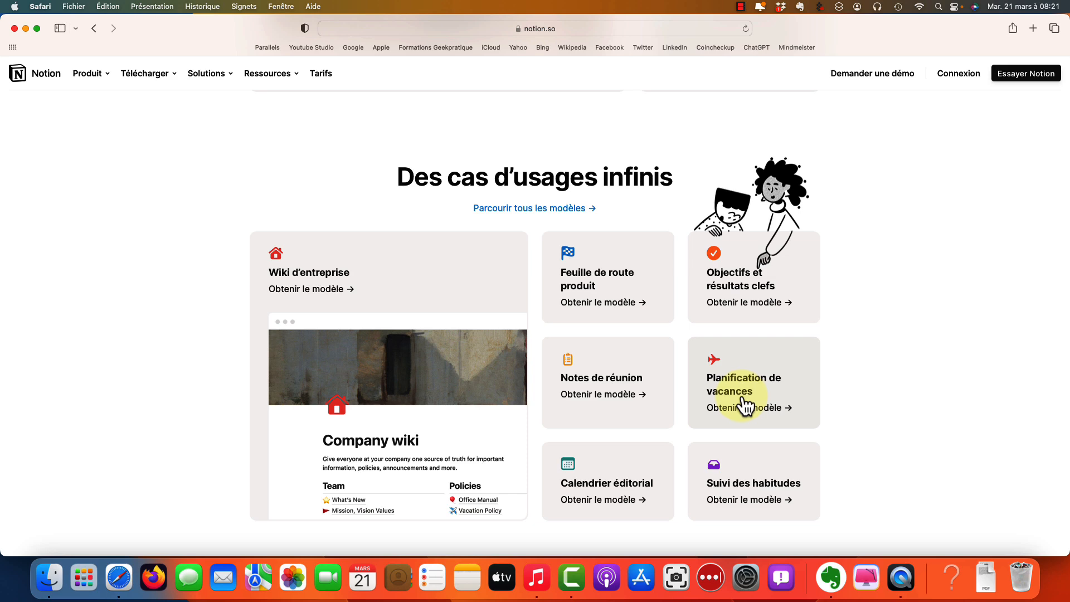
pyautogui.scroll(-15, 747, 404)
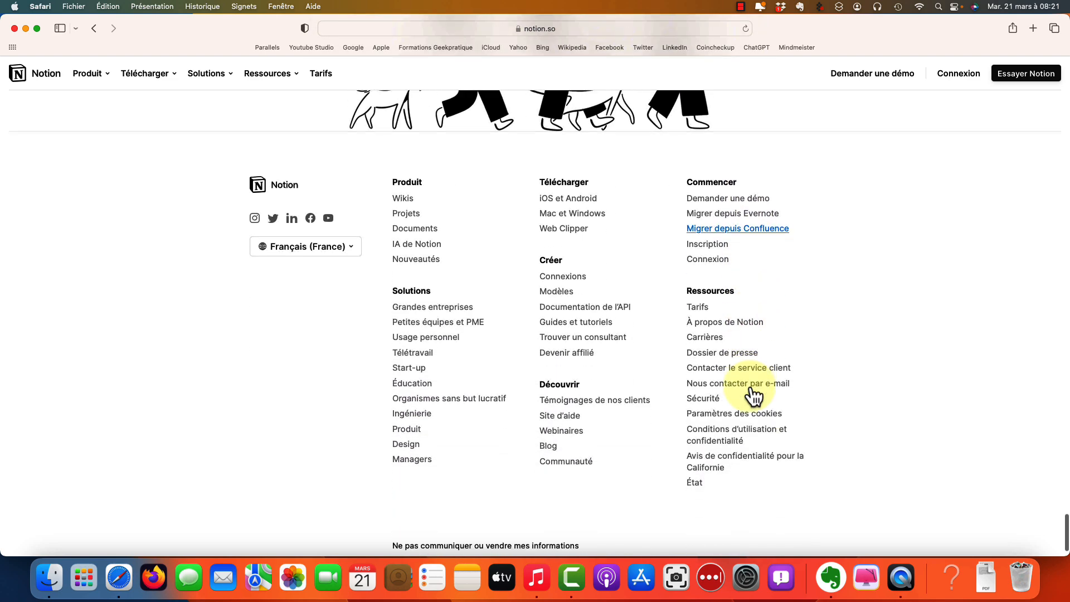
# - Sign up for a free Notion account with the e-mail address and open the magic sign-up link from Notion's message in Mail
pyautogui.scroll(8, 750, 393)
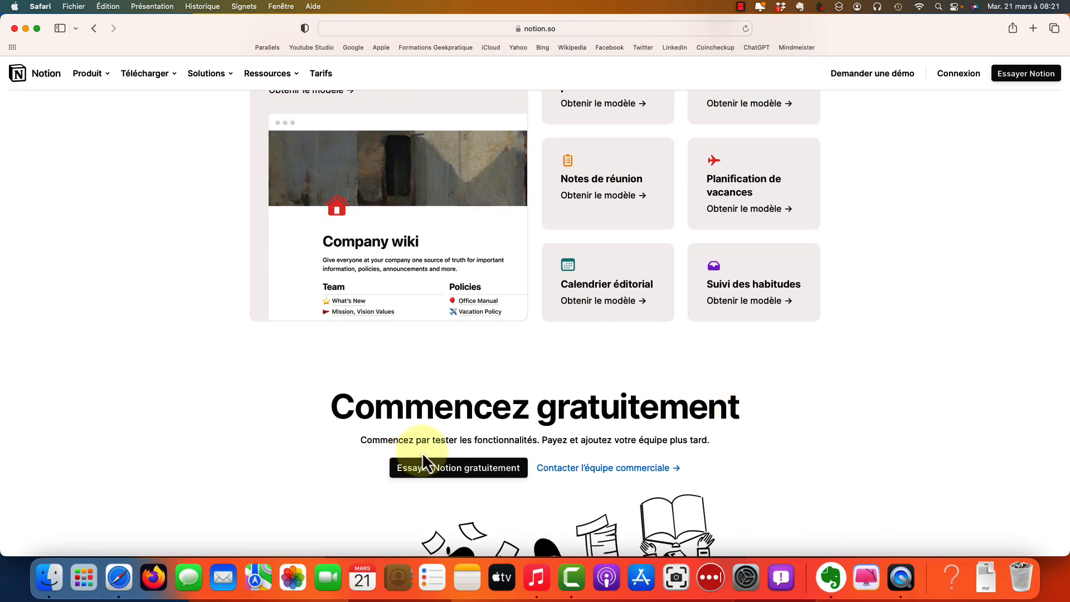
pyautogui.click(446, 471)
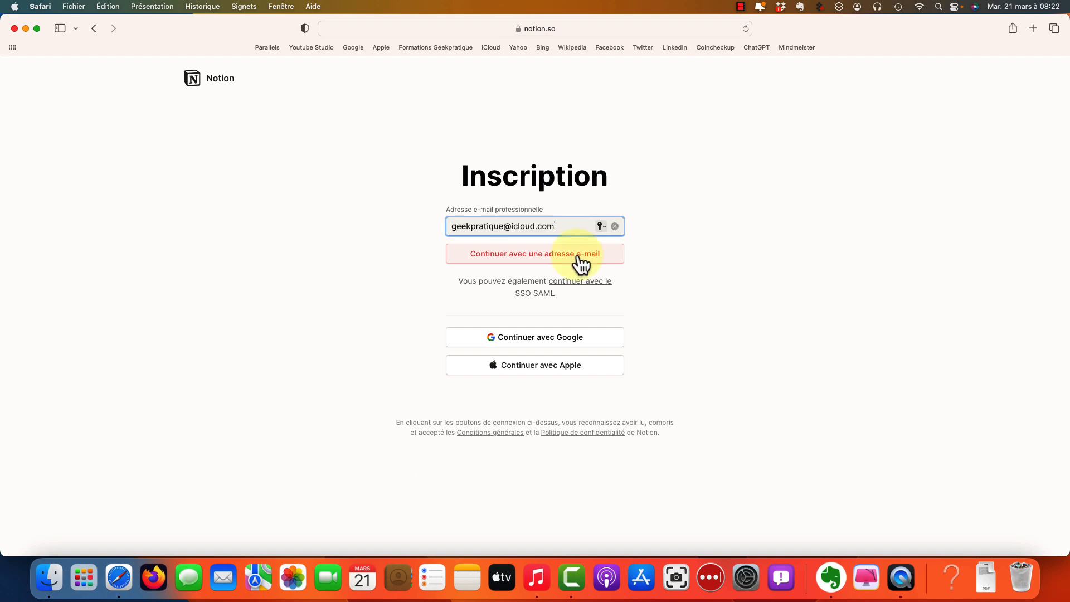
pyautogui.click(579, 261)
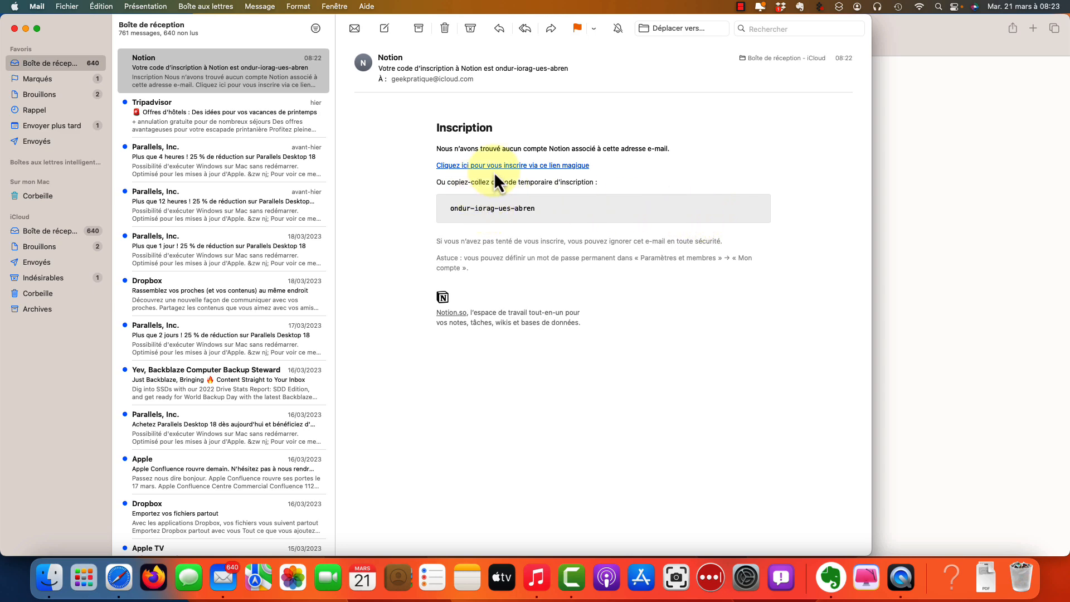
pyautogui.click(512, 166)
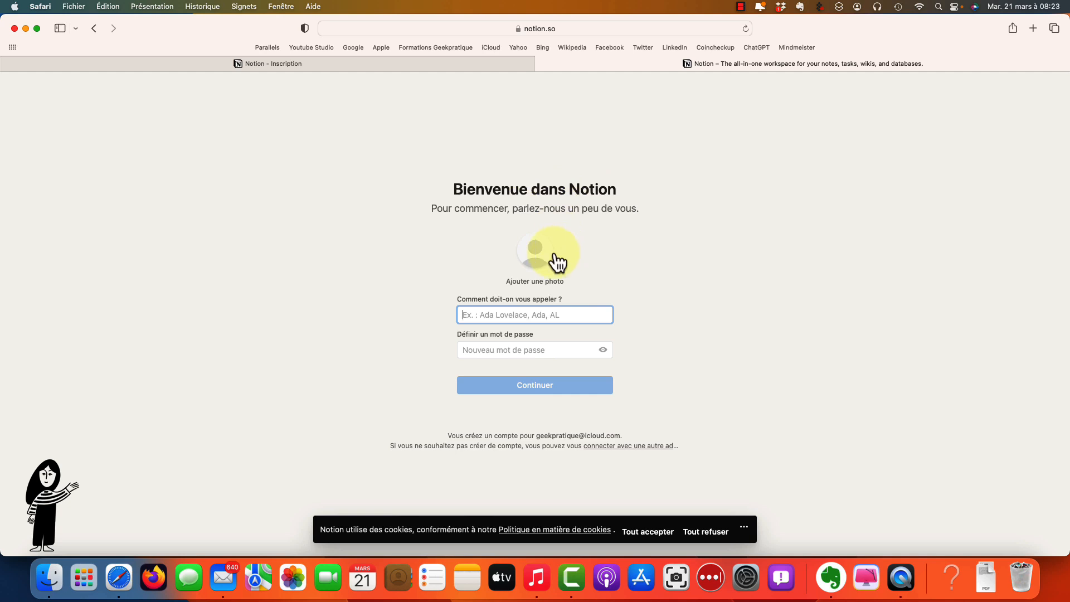
# - Fill in the display name for the new account and choose "Pour un usage personnel" as the intended use
pyautogui.write('Beal Le Geek')
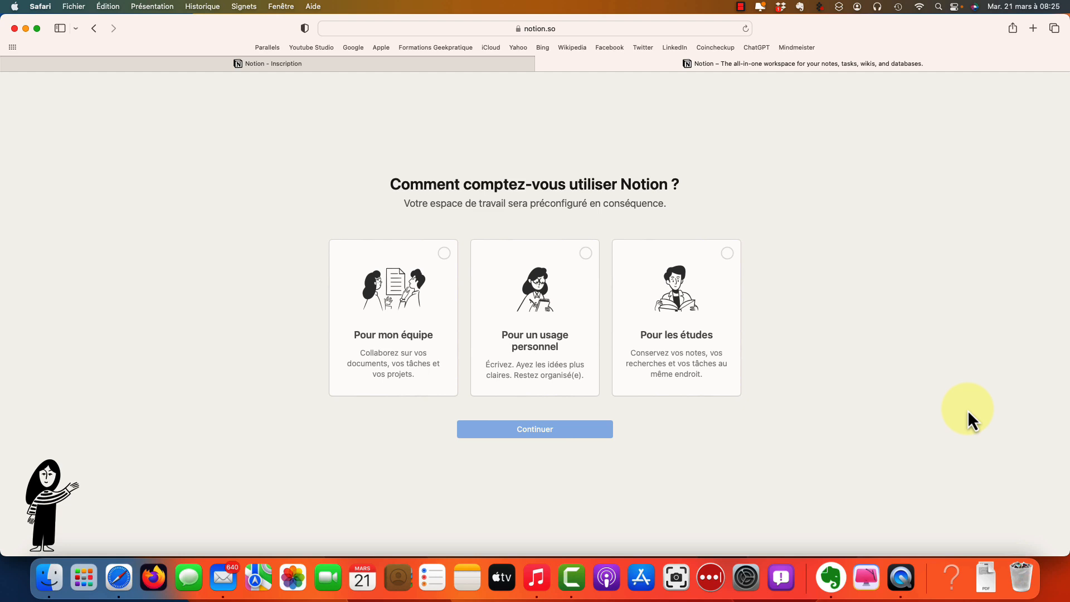
pyautogui.click(587, 258)
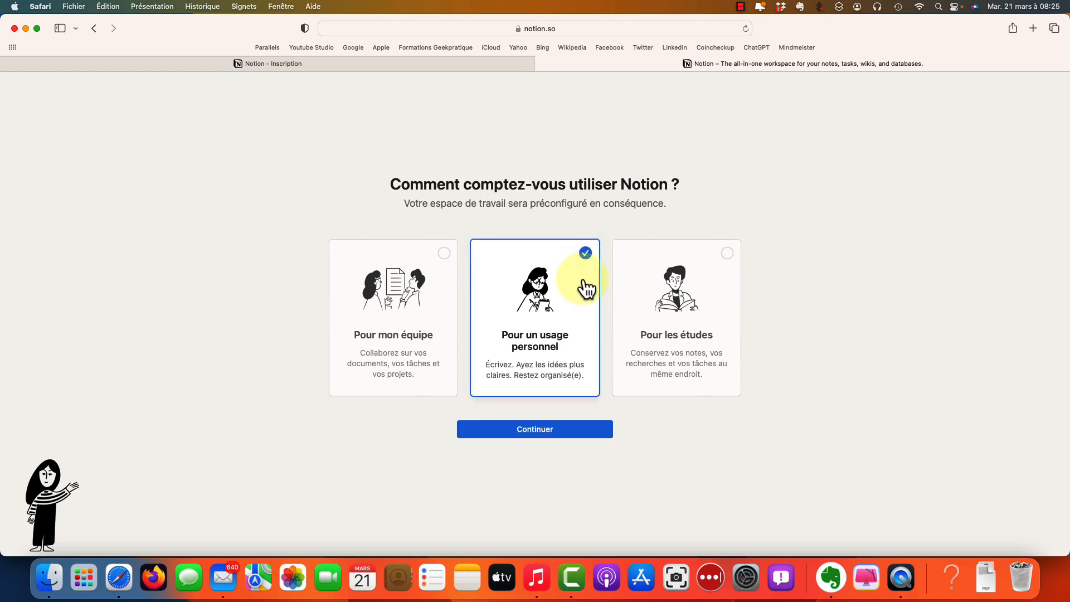
pyautogui.click(536, 434)
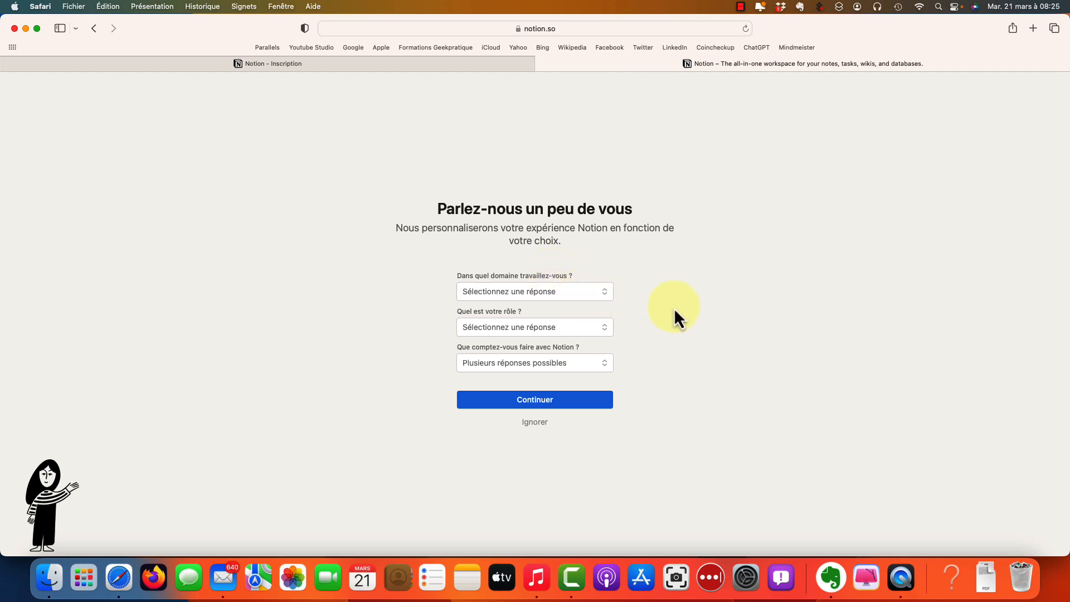
# - Set the field of work to "Créatif" and the role to "Travailleur indépendant" in the profile questions
pyautogui.click(566, 292)
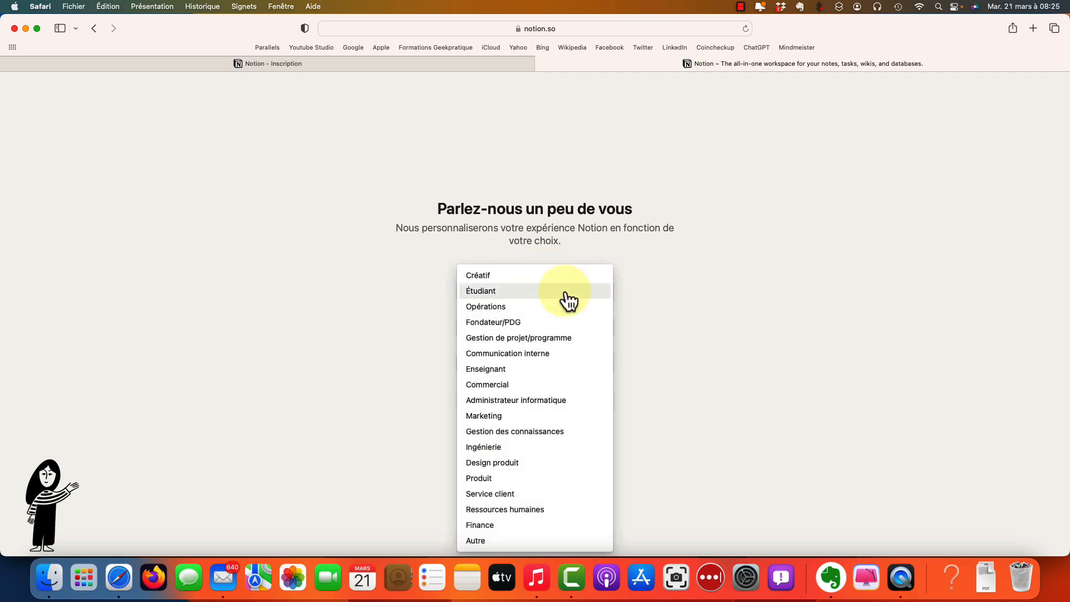
pyautogui.click(506, 285)
pyautogui.click(540, 329)
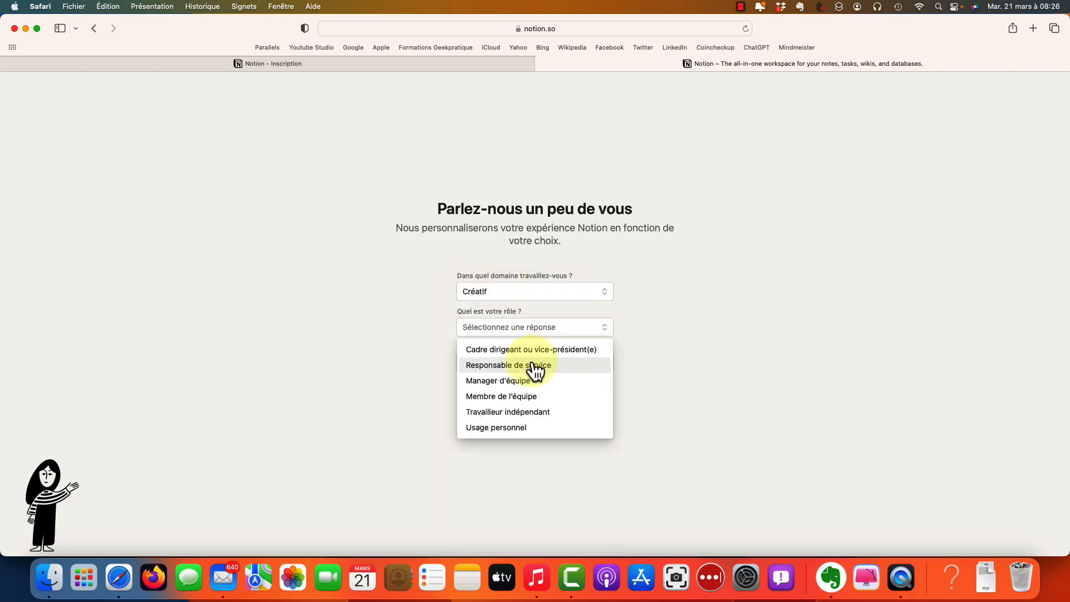
pyautogui.click(508, 412)
# - Select all seven planned uses of Notion, from working together on documents to "Autre", and submit the profile answers
pyautogui.click(515, 365)
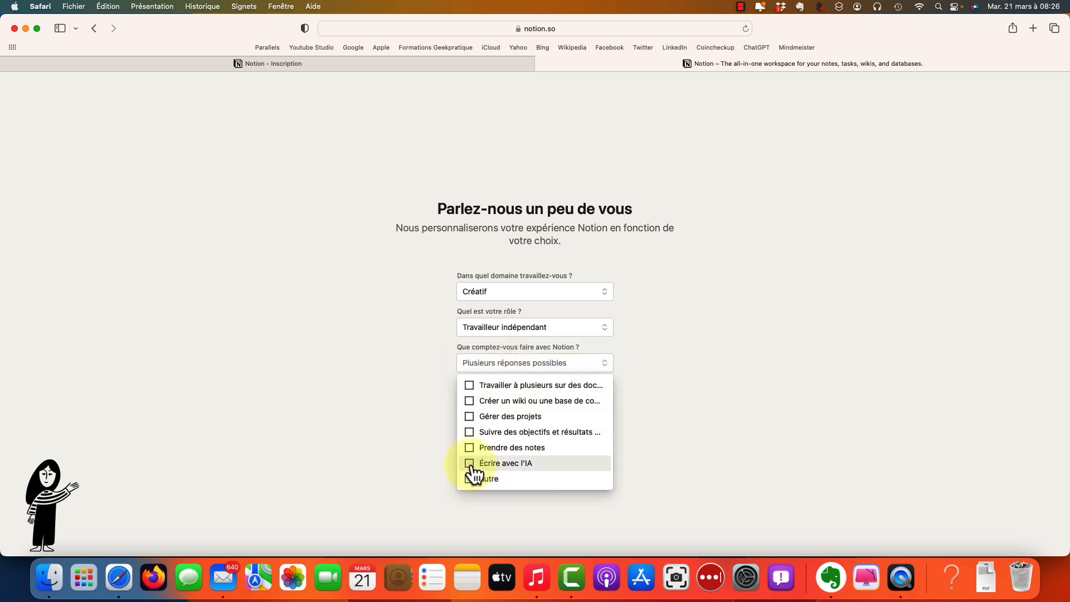
pyautogui.click(470, 385)
pyautogui.click(470, 401)
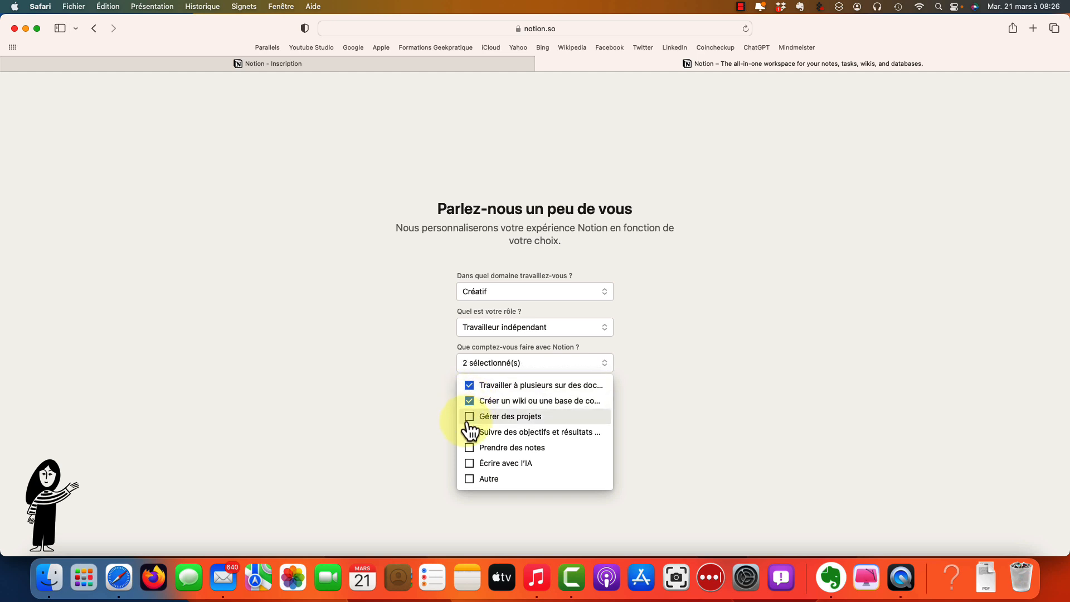
pyautogui.click(469, 419)
pyautogui.click(469, 434)
pyautogui.click(470, 449)
pyautogui.click(469, 468)
pyautogui.click(475, 480)
pyautogui.click(616, 458)
pyautogui.click(541, 403)
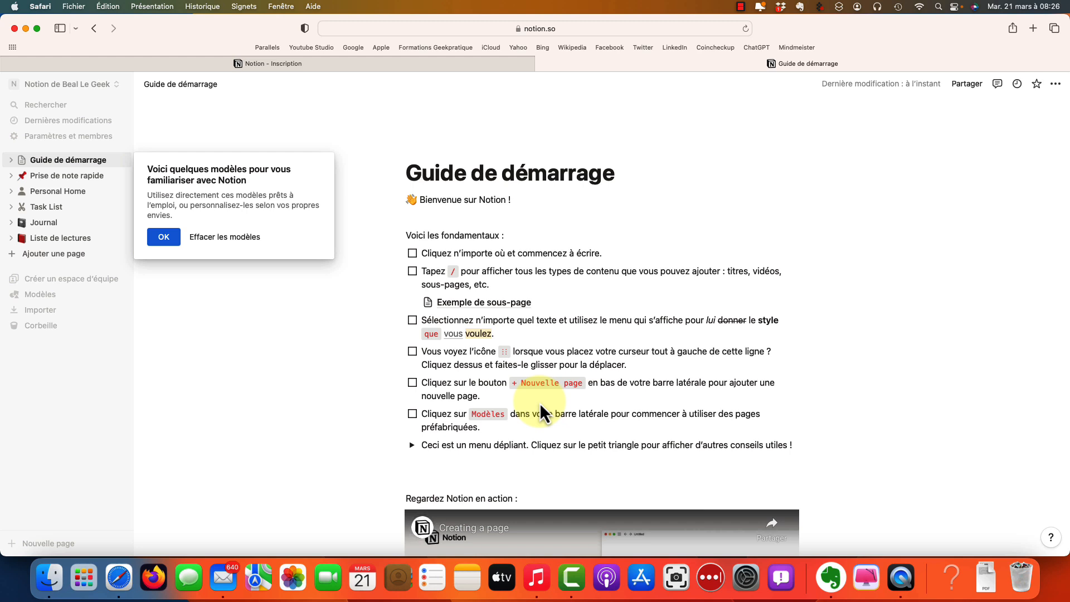
# - Accept the ready-made sample templates and look through the "Guide de démarrage" page with its checklist and videos
pyautogui.click(161, 237)
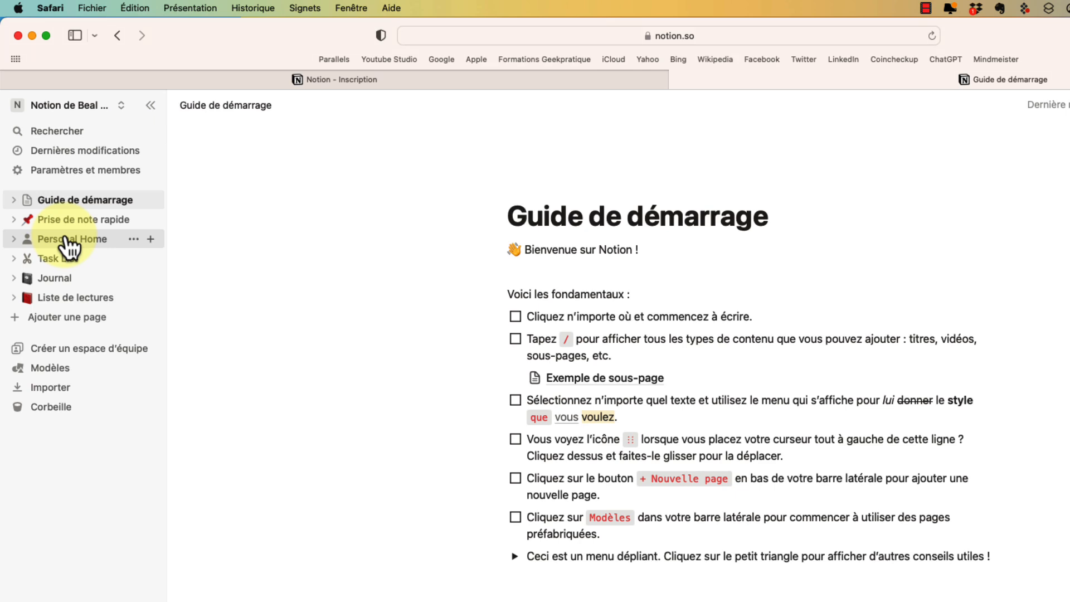
pyautogui.scroll(-10, 474, 312)
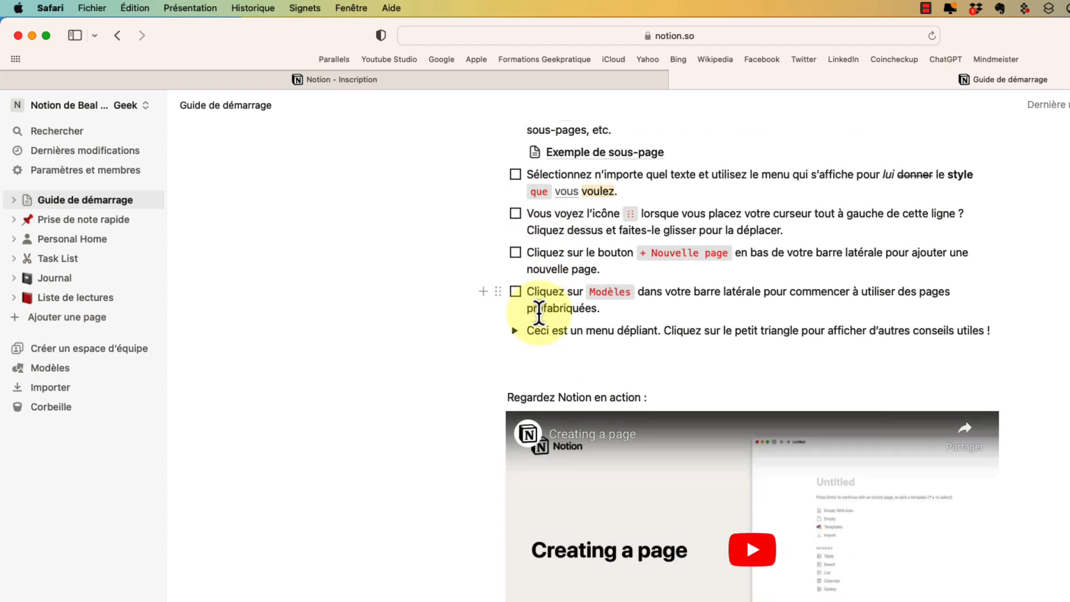
pyautogui.scroll(-10, 539, 315)
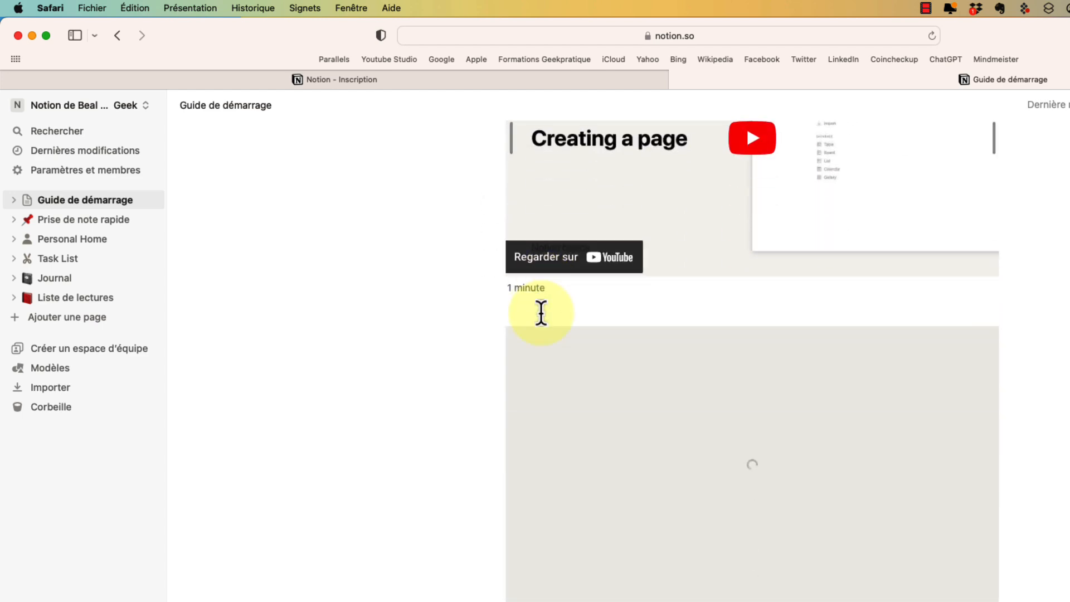
pyautogui.scroll(-8, 542, 314)
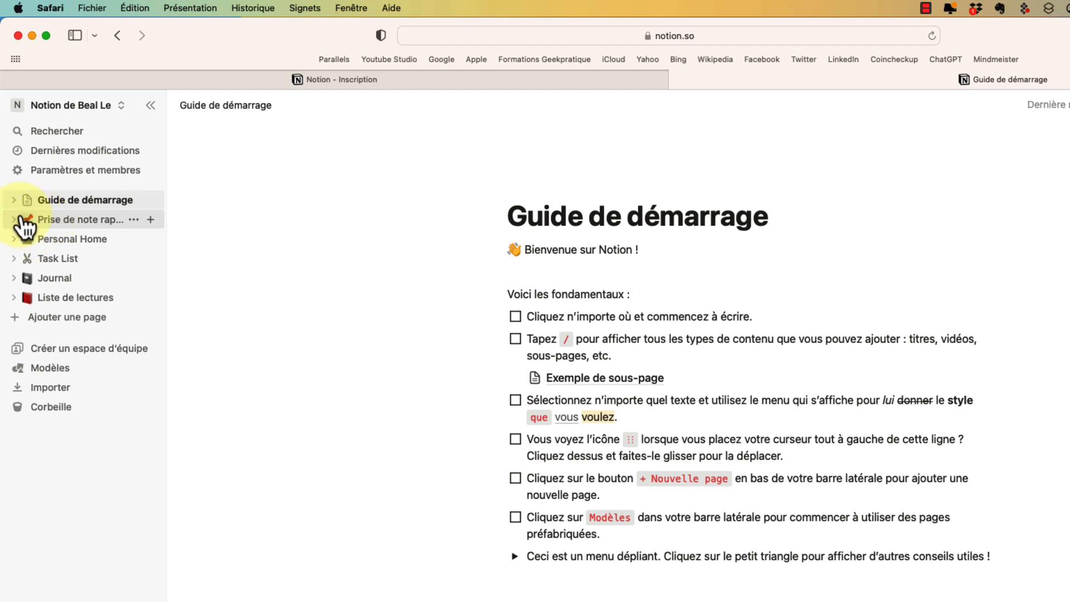
# - Expand the sub-pages of "Guide de démarrage" and "Prise de note rapide", and open the "Prise de note rapide" page
pyautogui.click(14, 201)
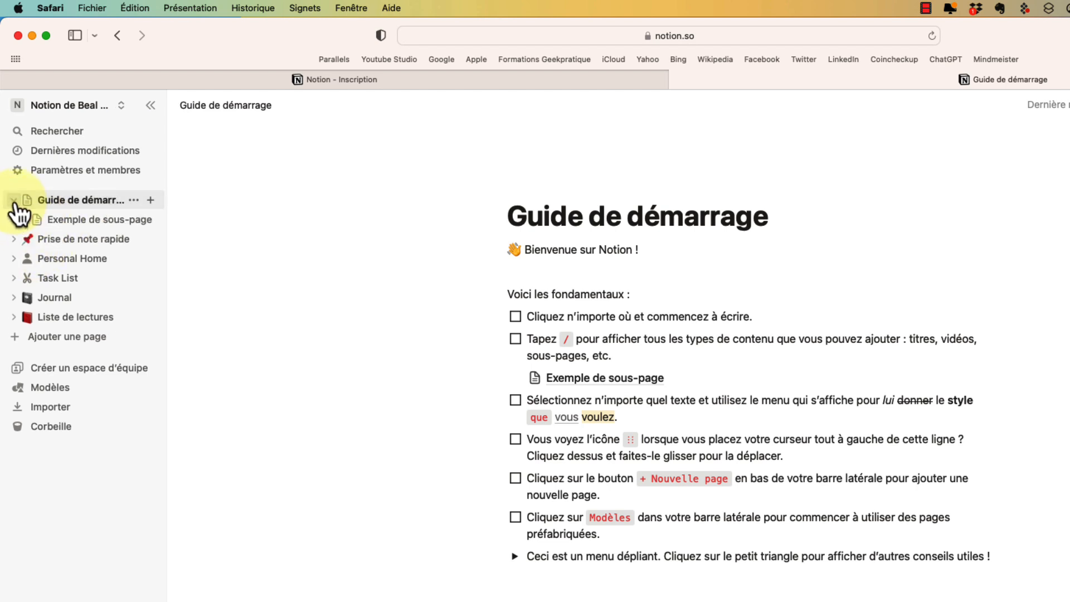
pyautogui.click(15, 240)
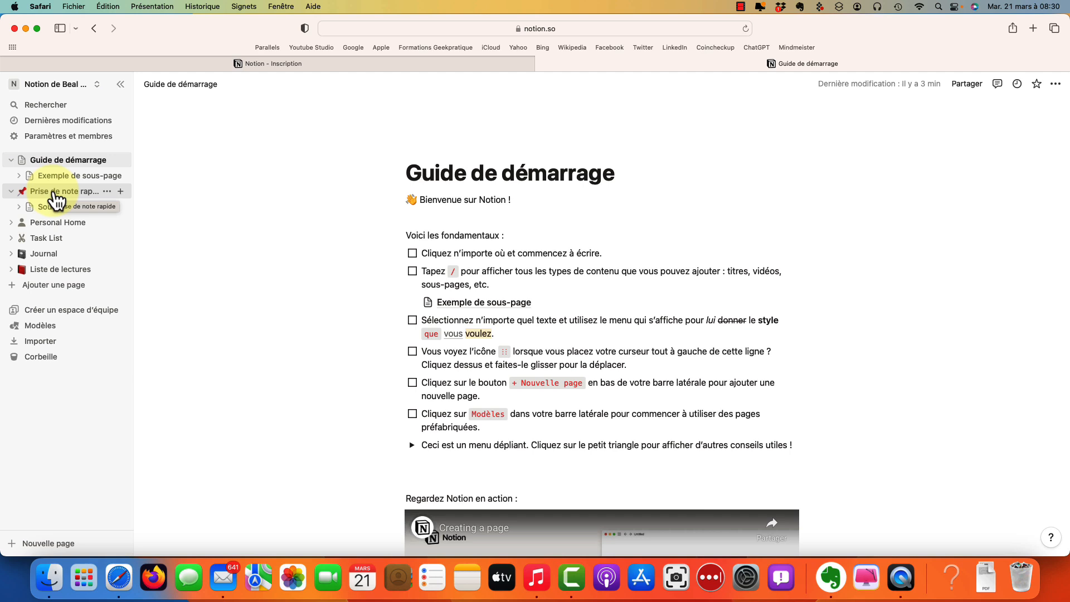
pyautogui.click(54, 192)
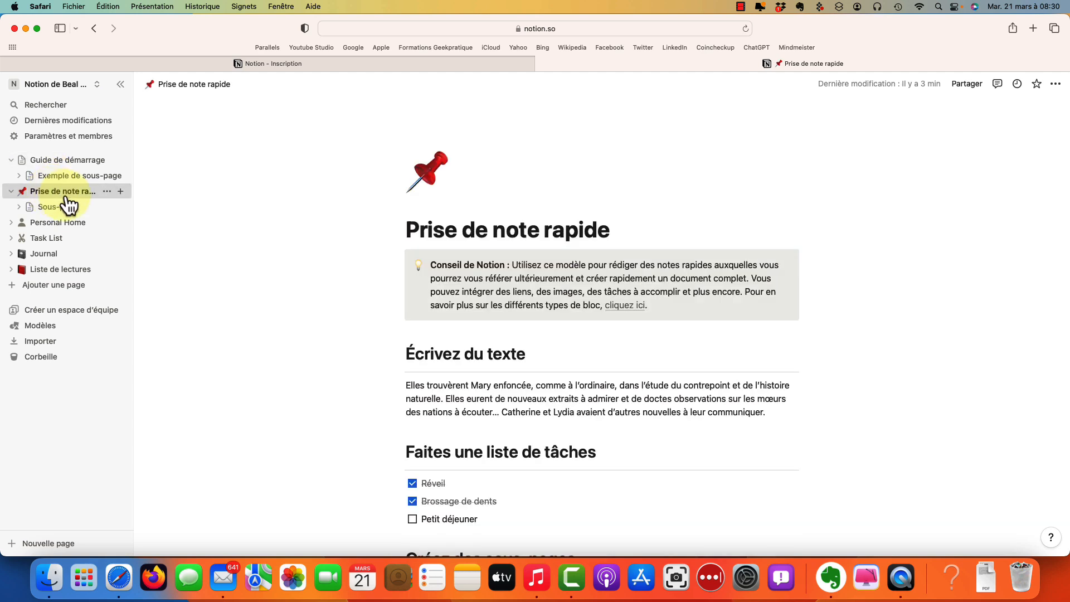
# - View the "Task List" board and the "Réflexion quotidienne" entry of the "Journal" page
pyautogui.click(44, 238)
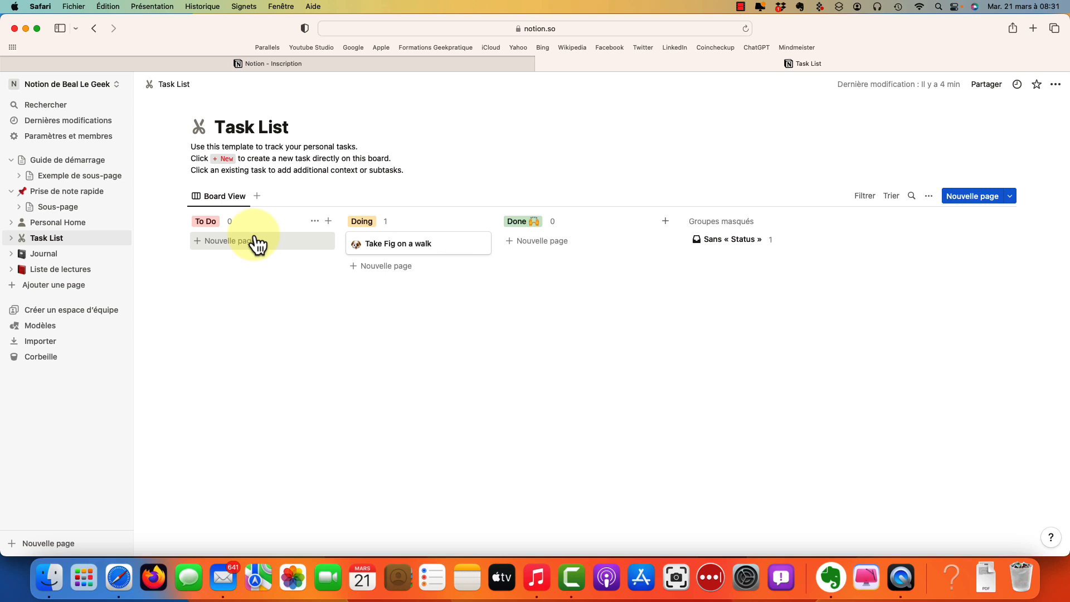
pyautogui.click(50, 254)
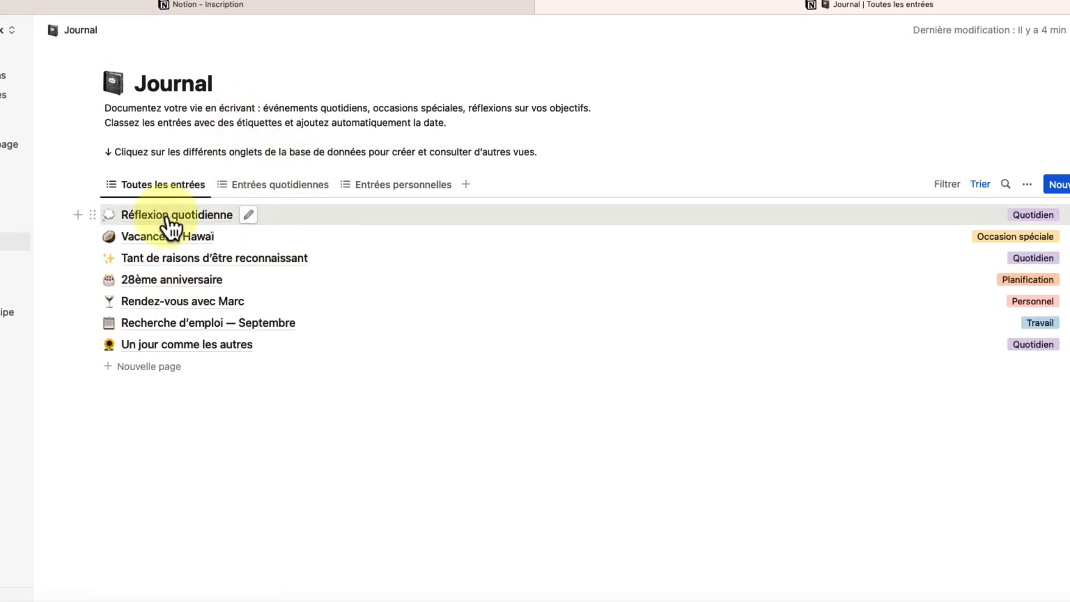
pyautogui.click(170, 219)
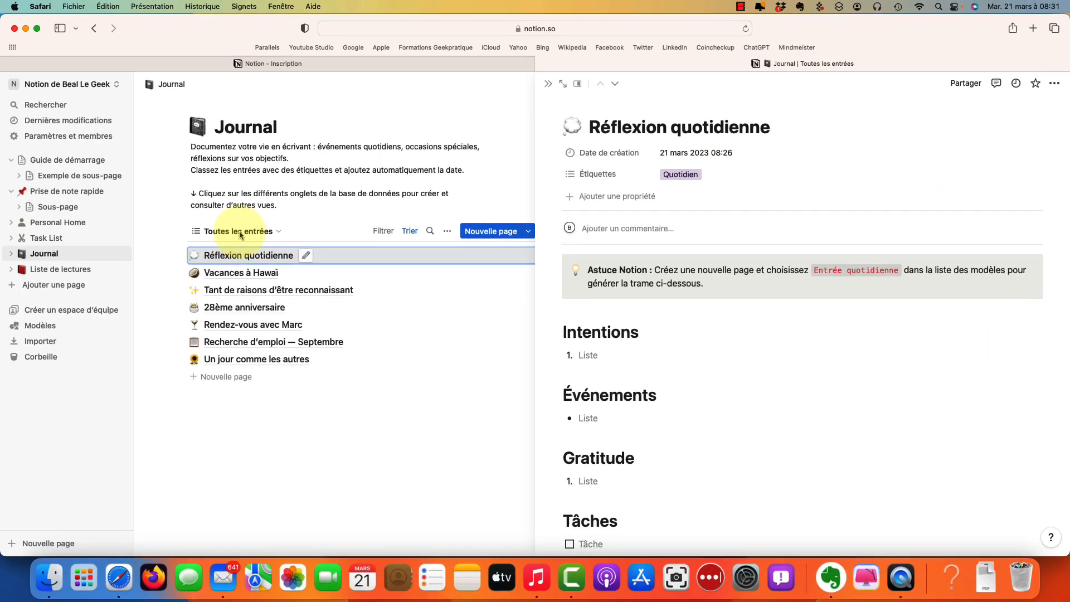
# - Look through the "Vacances à Hawaï" and "Tant de raisons d'être reconnaissant" entries of the "Journal" page, and view the "Liste de lectures" page
pyautogui.scroll(-2, 855, 353)
pyautogui.scroll(2, 854, 351)
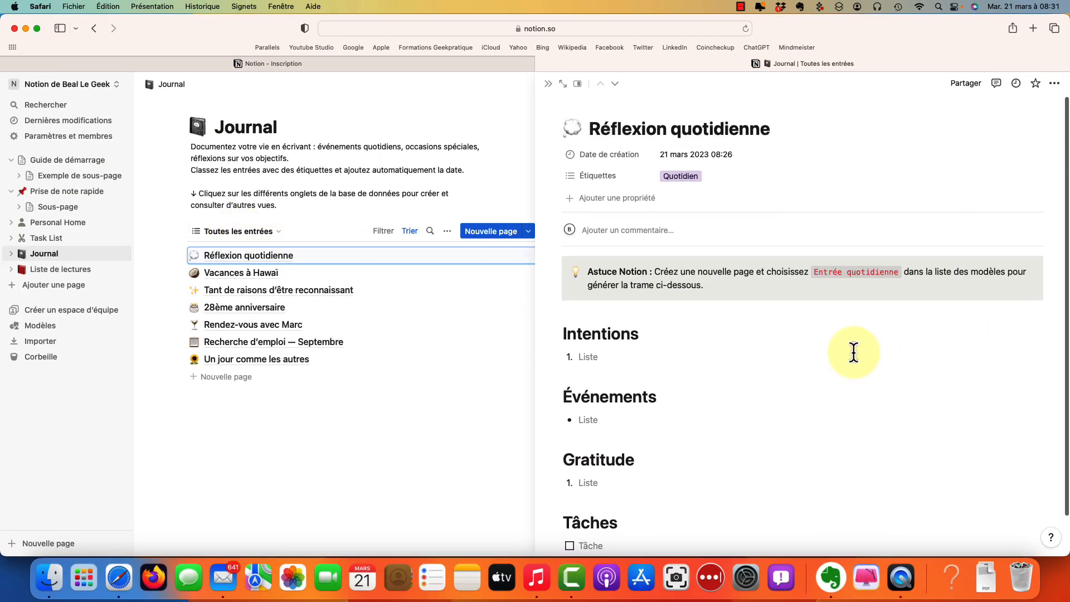
pyautogui.click(235, 274)
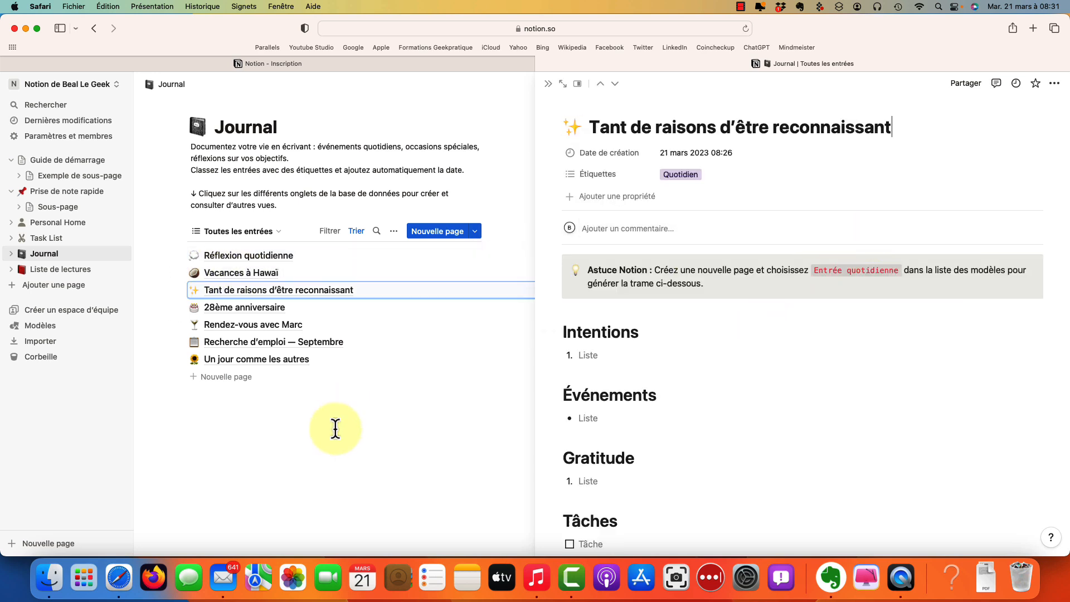
pyautogui.click(335, 428)
pyautogui.click(47, 270)
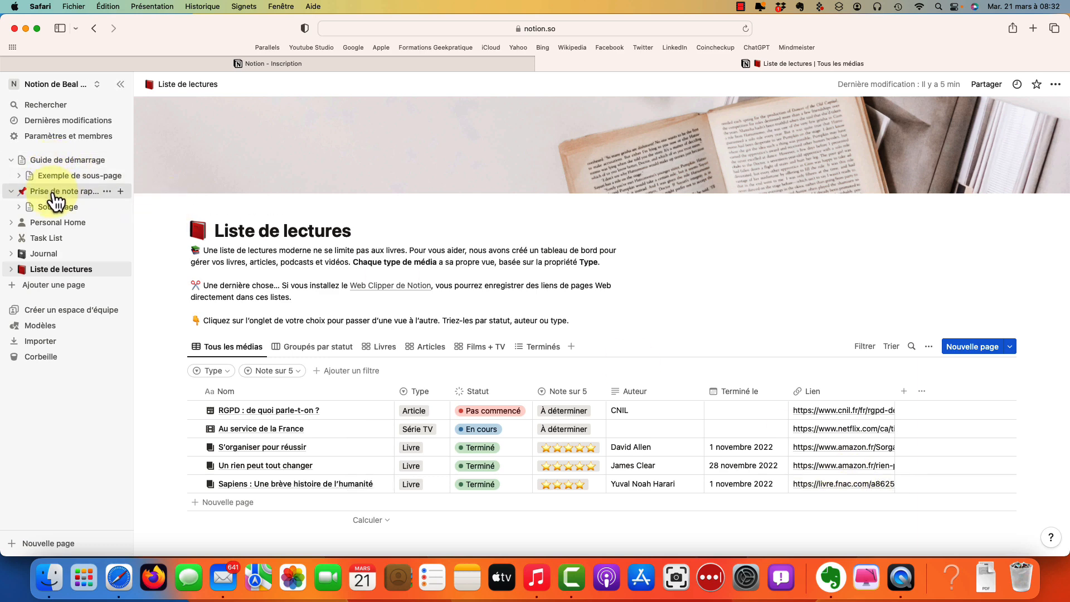
# - Add a new untitled page and expand its full list of content types, leaving the page empty
pyautogui.click(45, 287)
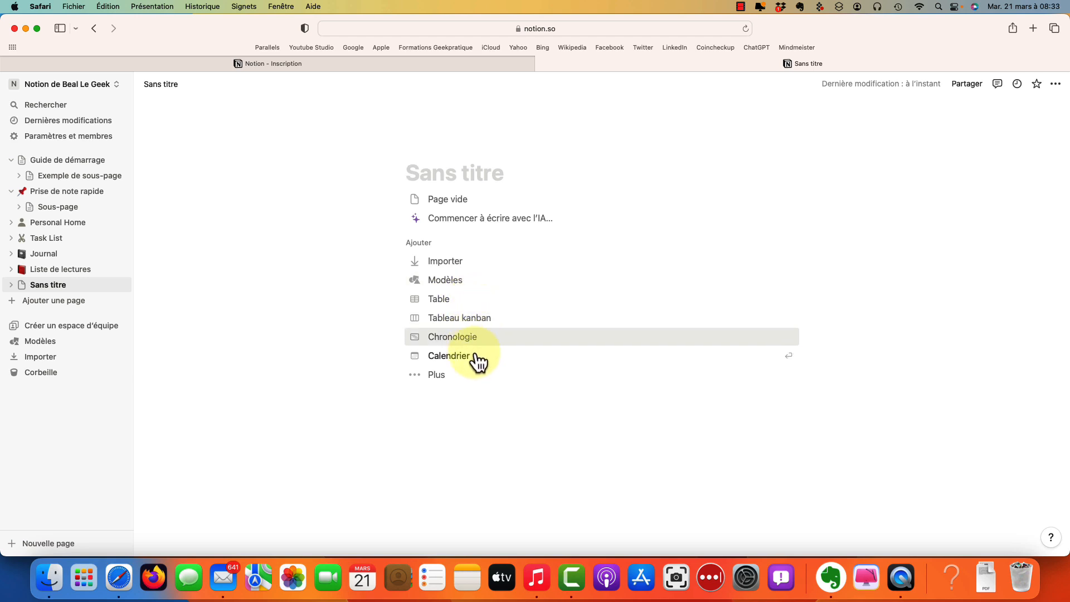
pyautogui.click(437, 377)
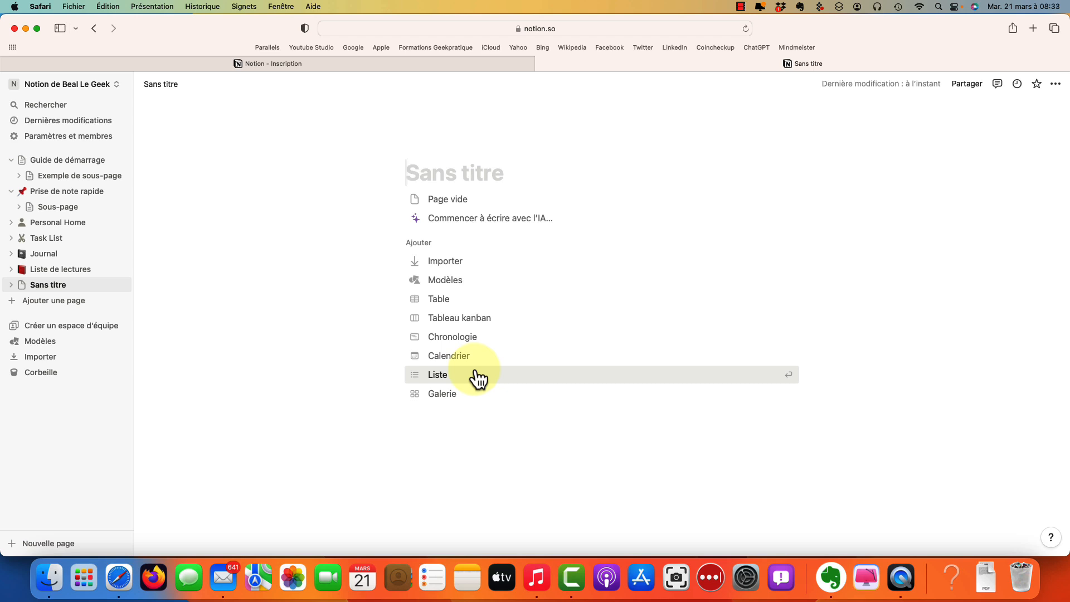
pyautogui.moveTo(76, 333)
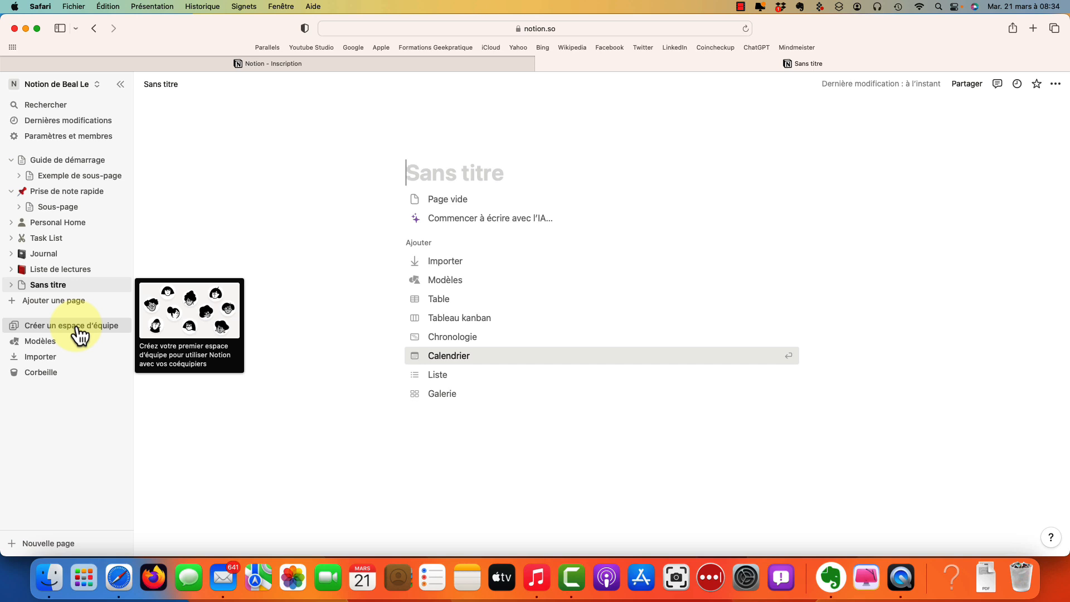
# - Append "je peux continuer" to the first "Guide de démarrage" checklist item, and add the item "Insérer une case à cocher + du texte" below it
pyautogui.click(55, 161)
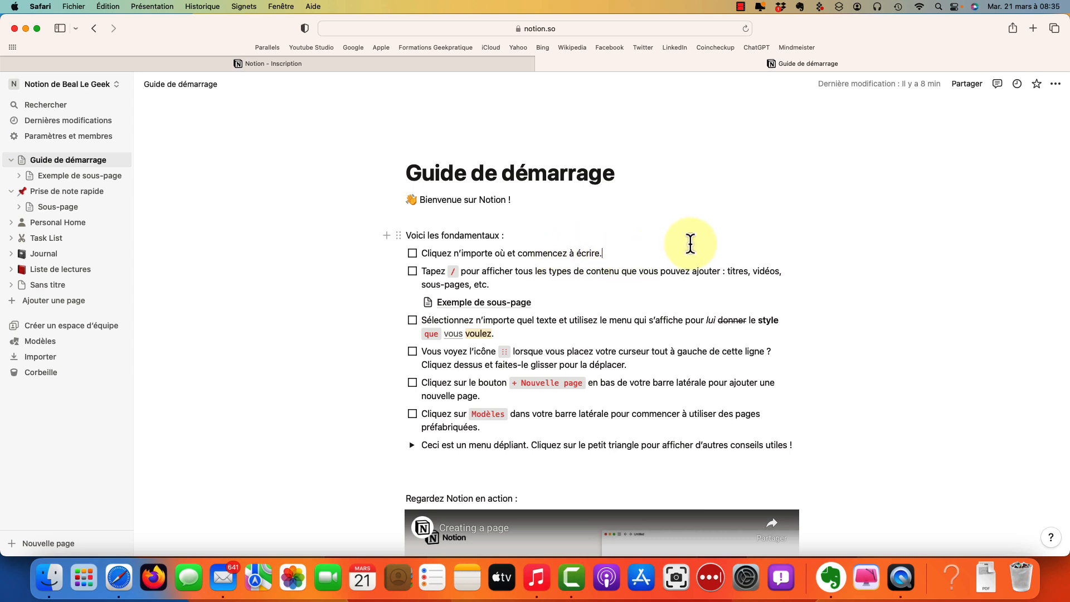
pyautogui.write('je peux continuer')
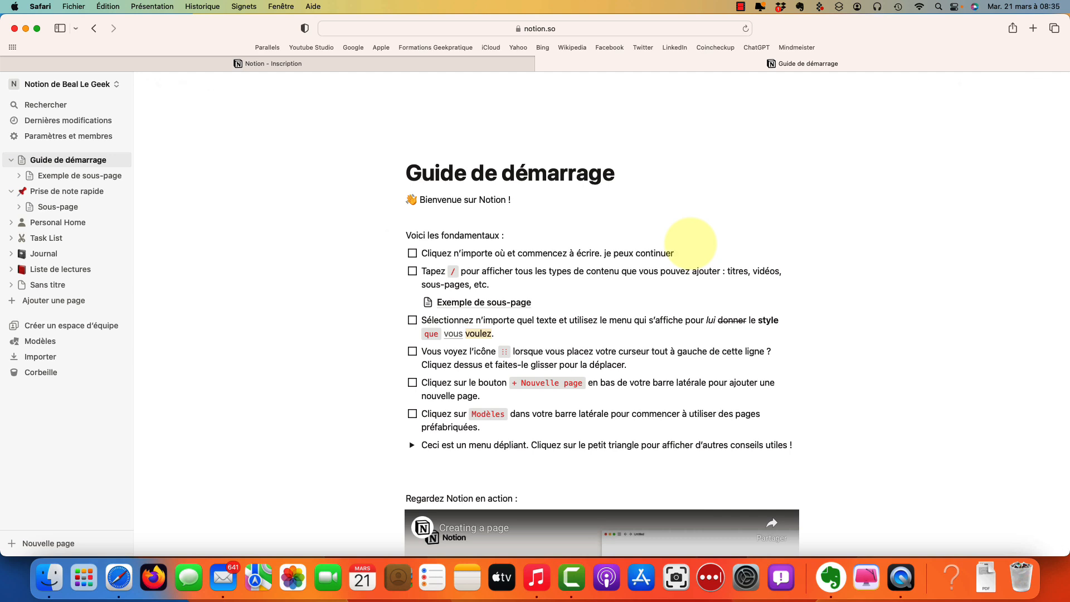
pyautogui.press('Return')
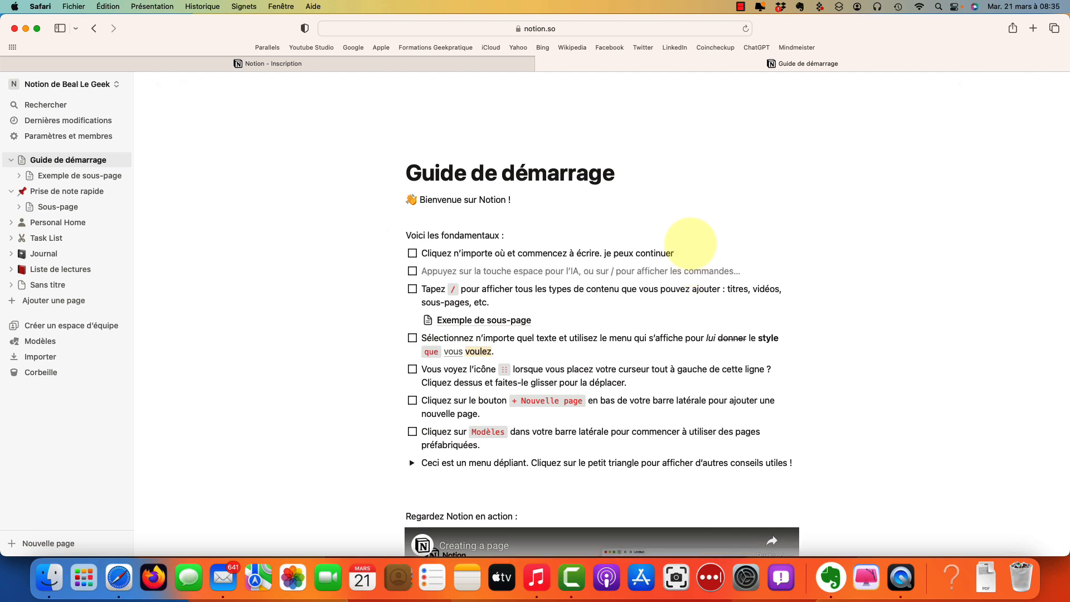
pyautogui.write('Insér')
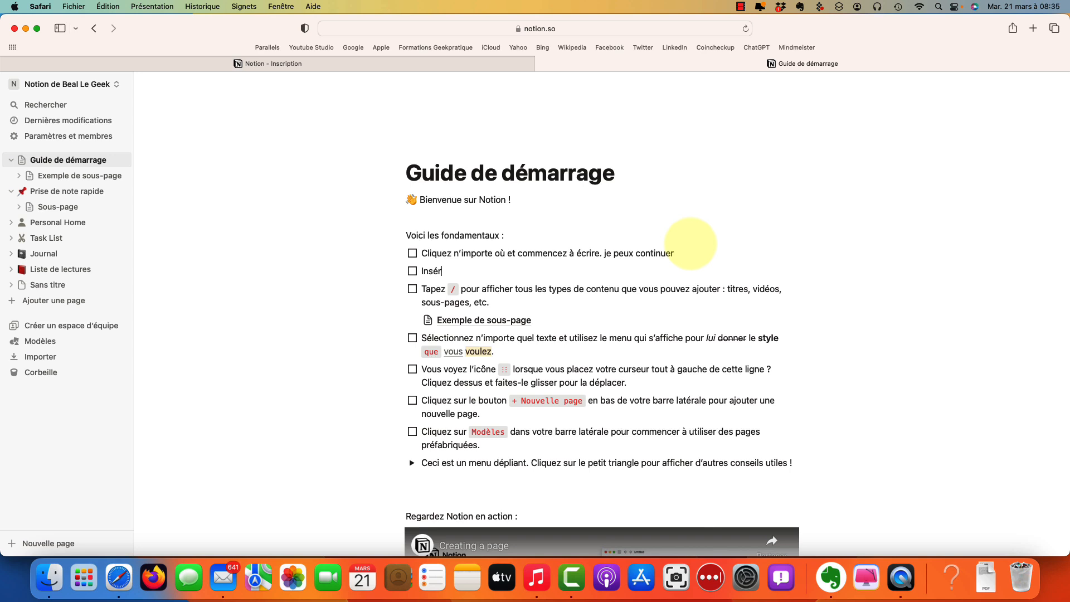
pyautogui.write('er une case à cocher + du texte')
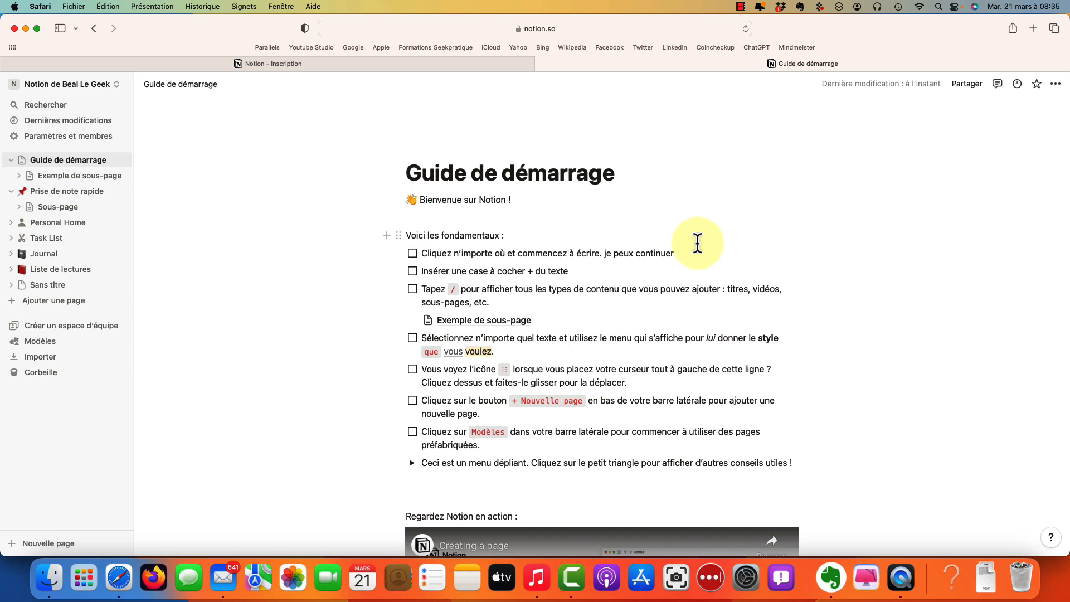
# - Bring up the block commands at the end of the new checklist item and examine the AI, basic, media, database and advanced block types
pyautogui.write('/')
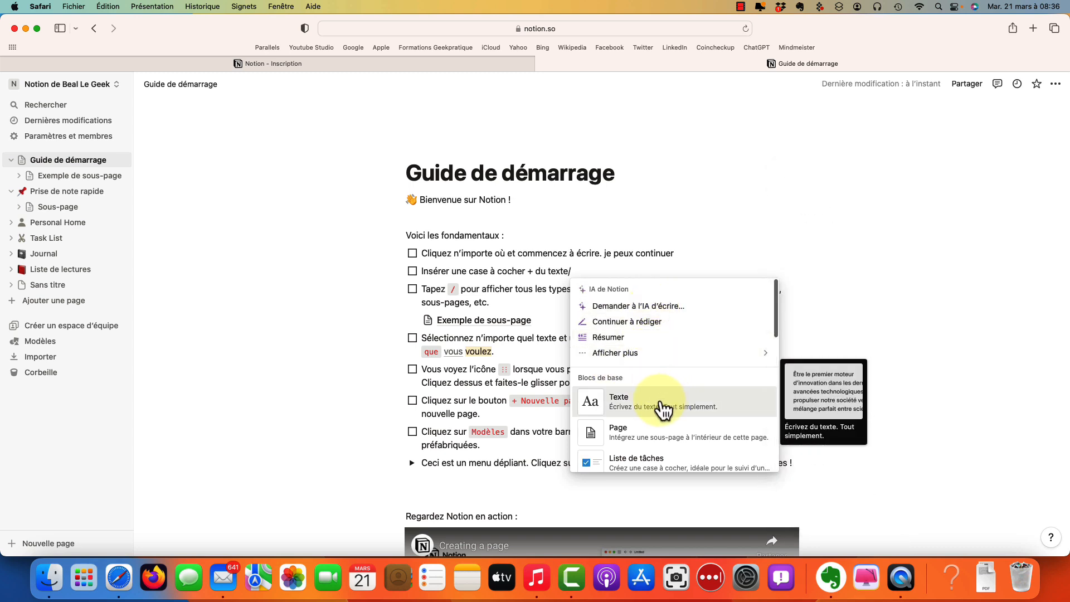
pyautogui.scroll(-1, 661, 399)
pyautogui.scroll(1, 662, 400)
pyautogui.moveTo(658, 359)
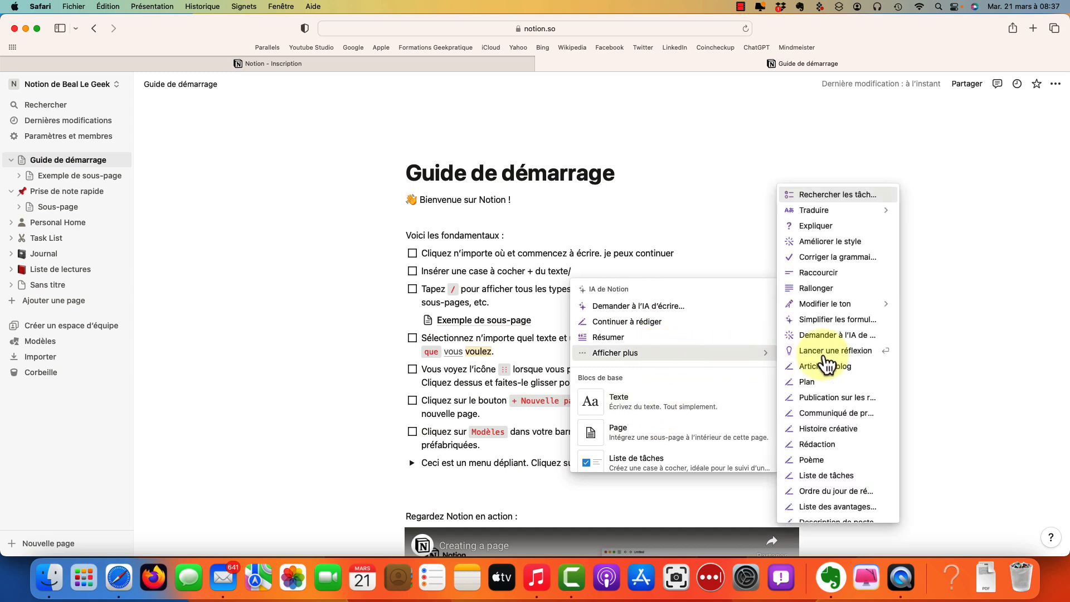
pyautogui.scroll(-2, 842, 369)
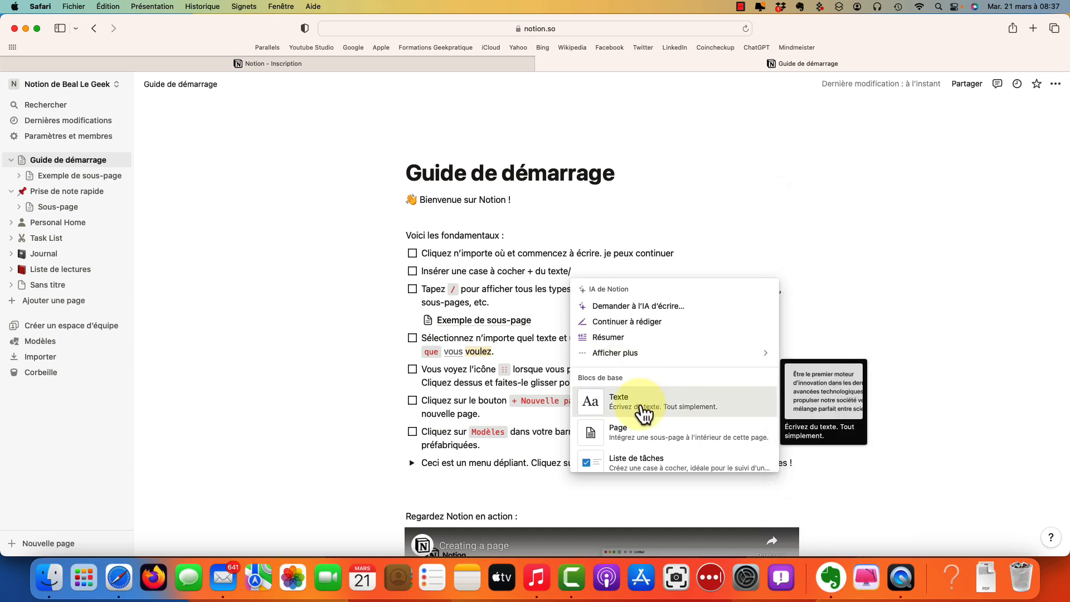
pyautogui.scroll(-4, 645, 412)
pyautogui.scroll(3, 649, 404)
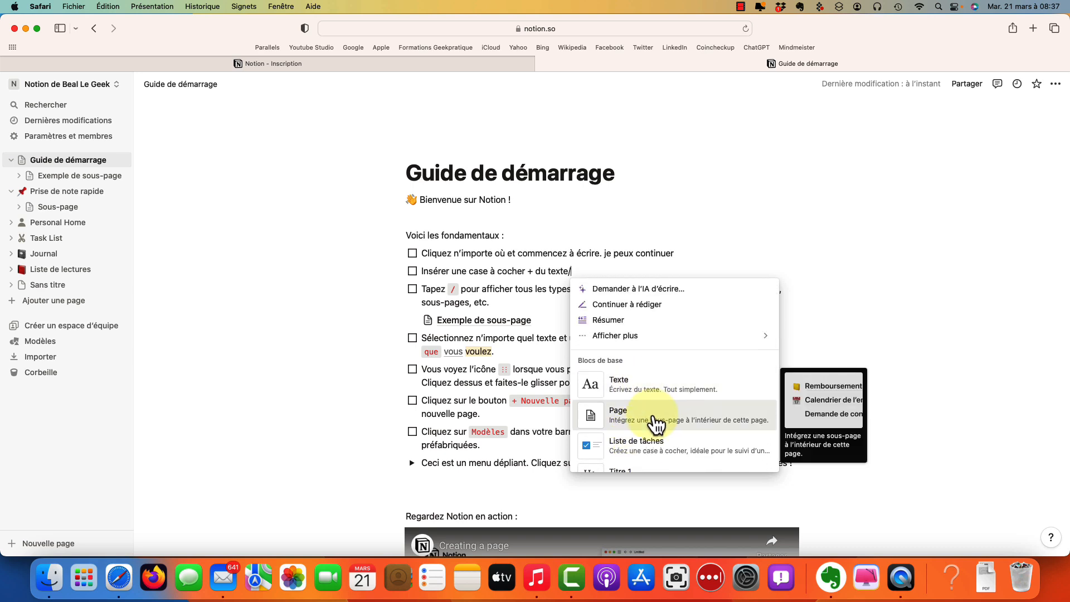
pyautogui.scroll(-2, 645, 404)
pyautogui.scroll(-5, 645, 401)
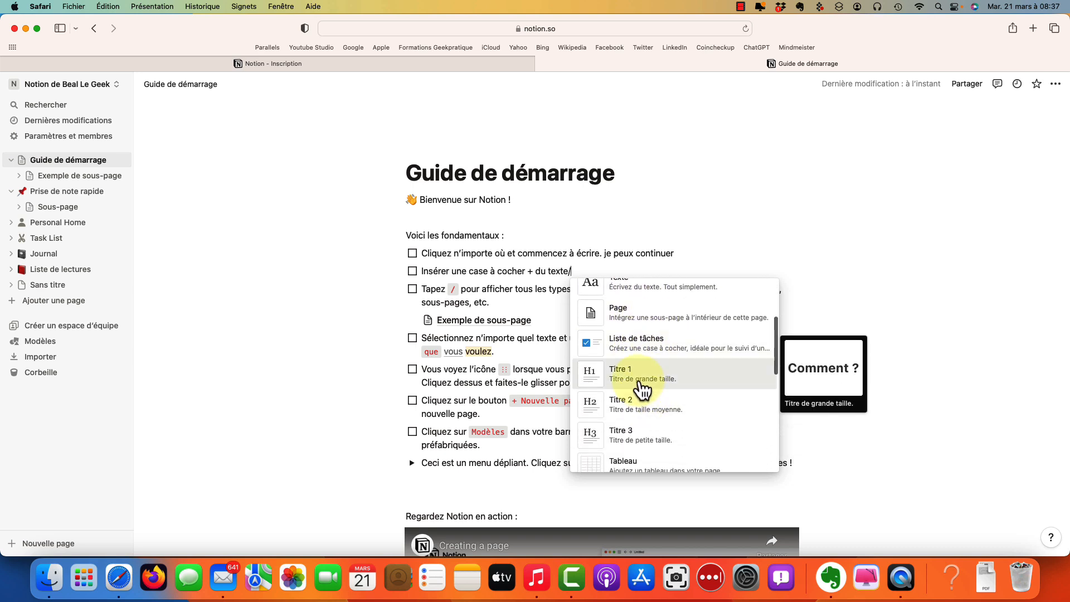
pyautogui.scroll(-5, 649, 398)
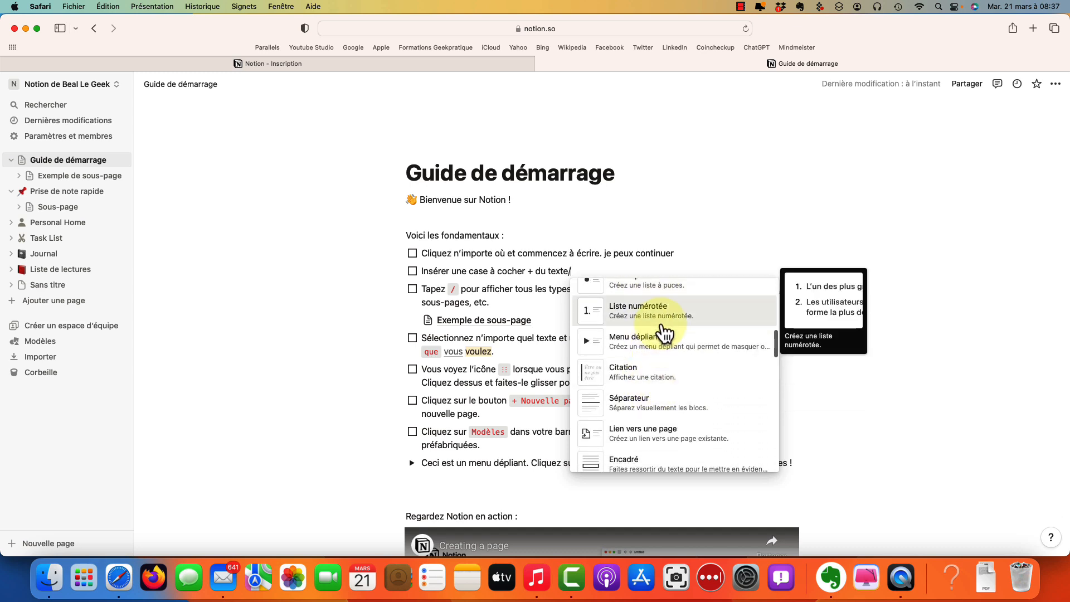
pyautogui.scroll(-2, 667, 350)
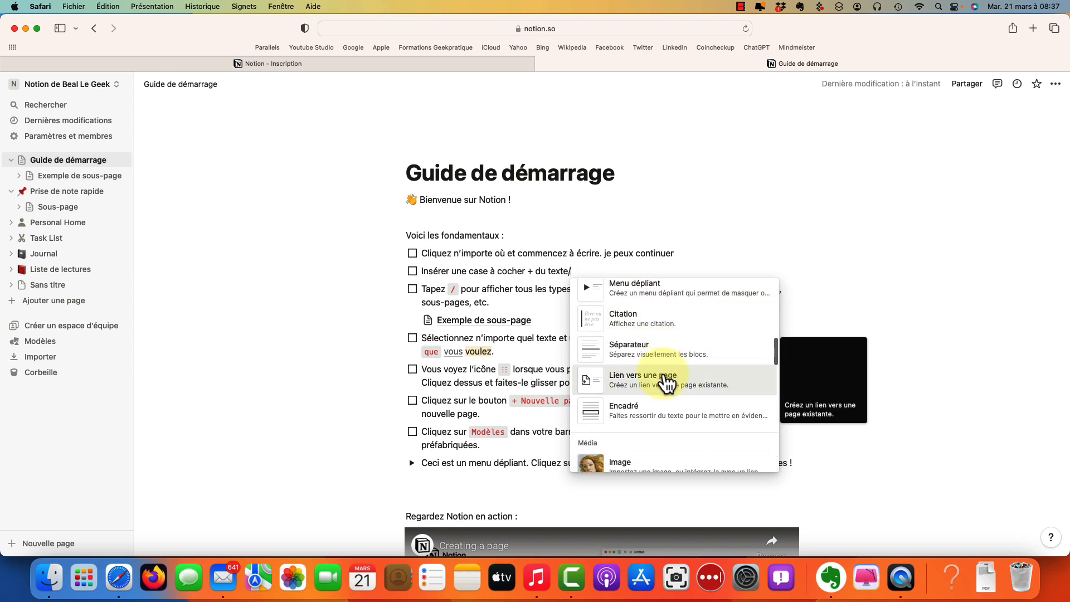
pyautogui.scroll(-2, 667, 382)
pyautogui.scroll(-3, 664, 376)
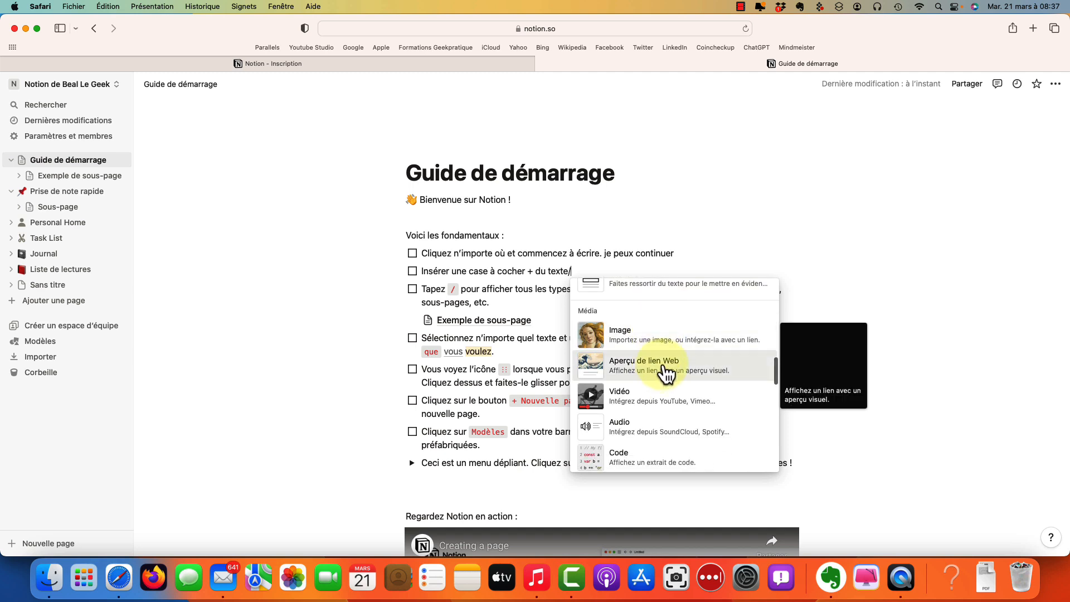
pyautogui.scroll(-3, 663, 384)
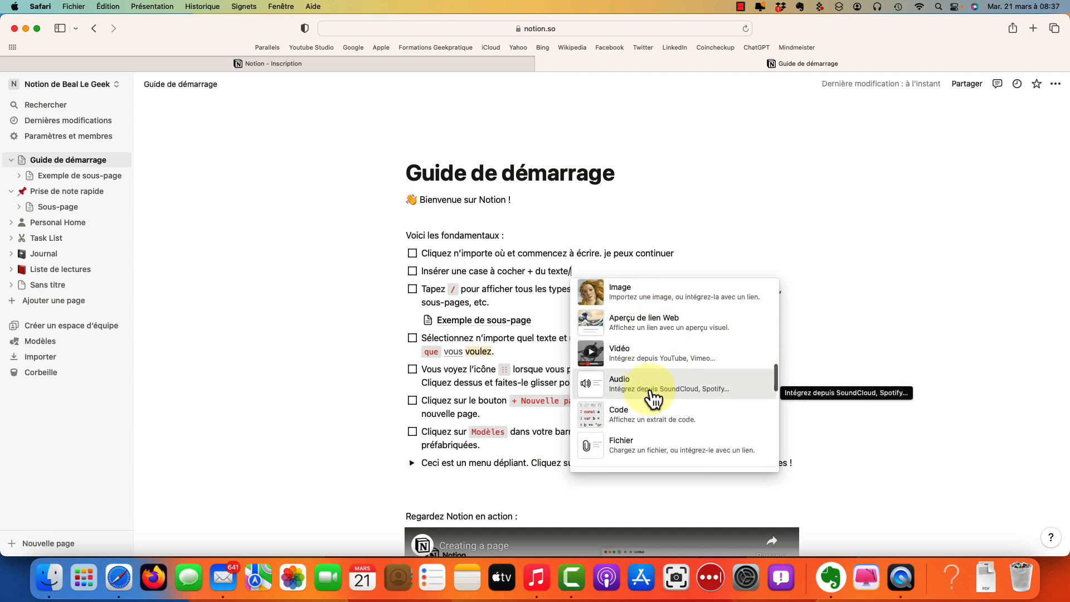
pyautogui.scroll(-4, 658, 392)
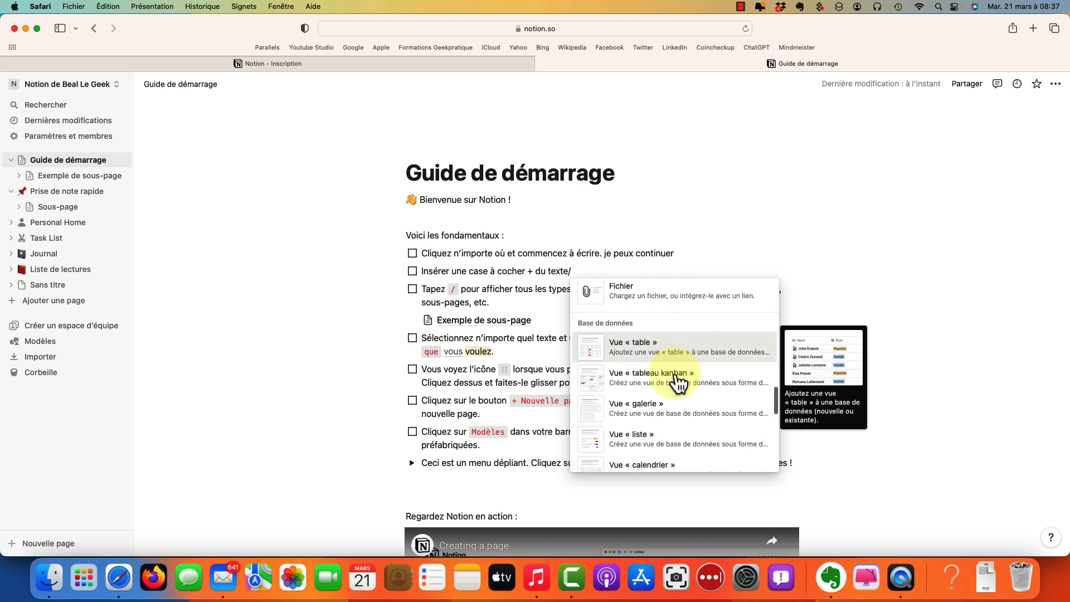
pyautogui.scroll(-1, 678, 383)
pyautogui.scroll(-5, 679, 383)
pyautogui.scroll(-6, 674, 396)
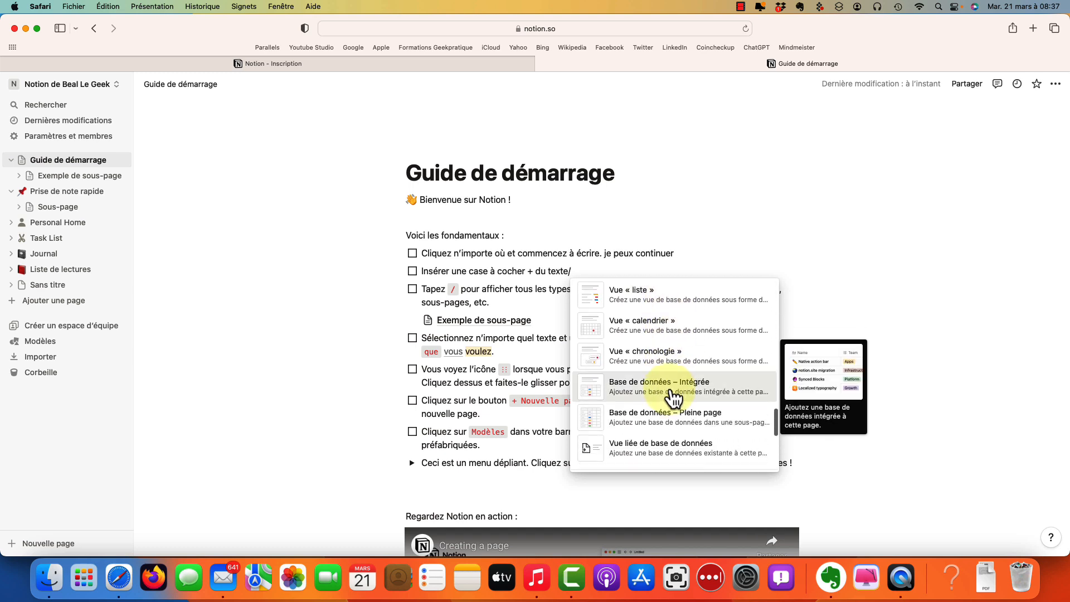
pyautogui.scroll(5, 667, 391)
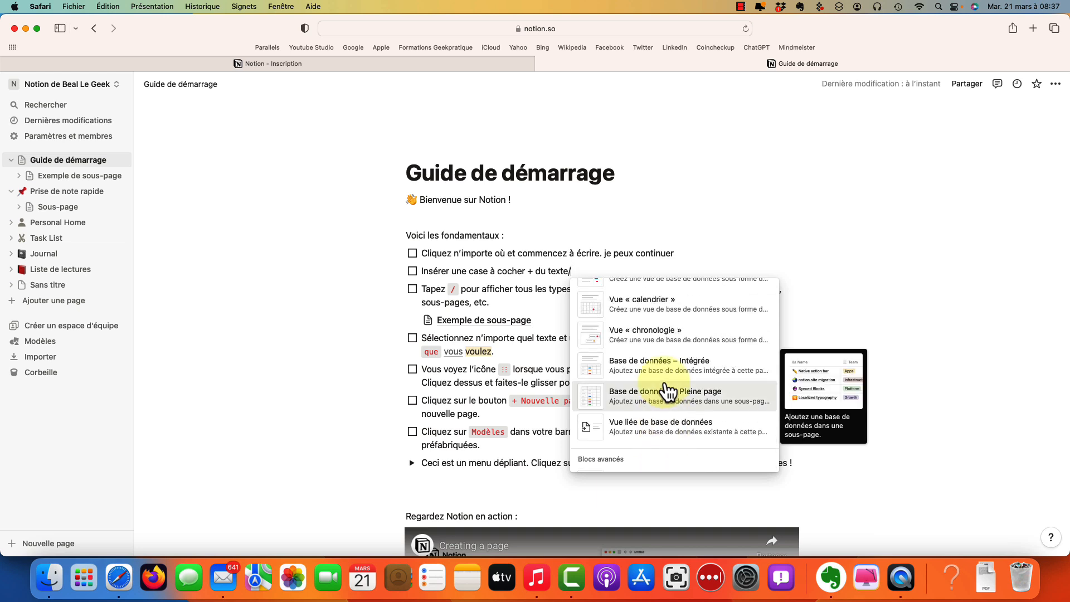
pyautogui.scroll(-6, 667, 392)
pyautogui.scroll(3, 667, 392)
pyautogui.scroll(4, 667, 392)
pyautogui.scroll(-9, 667, 392)
pyautogui.scroll(-1, 667, 392)
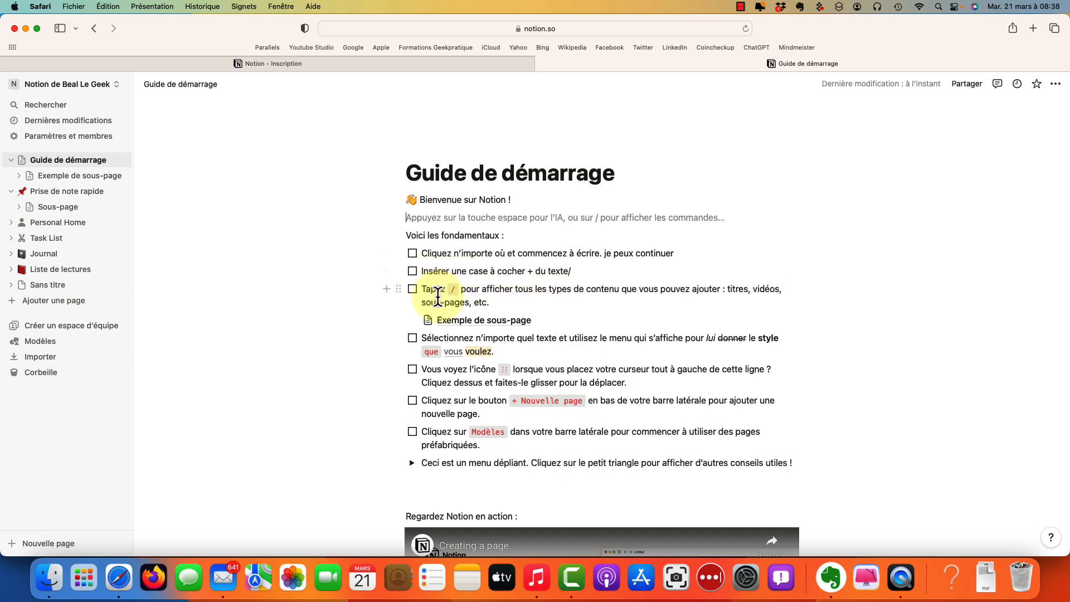
# - View the "Exemple de sous-page" page linked in the checklist, and return to "Guide de démarrage"
pyautogui.click(471, 322)
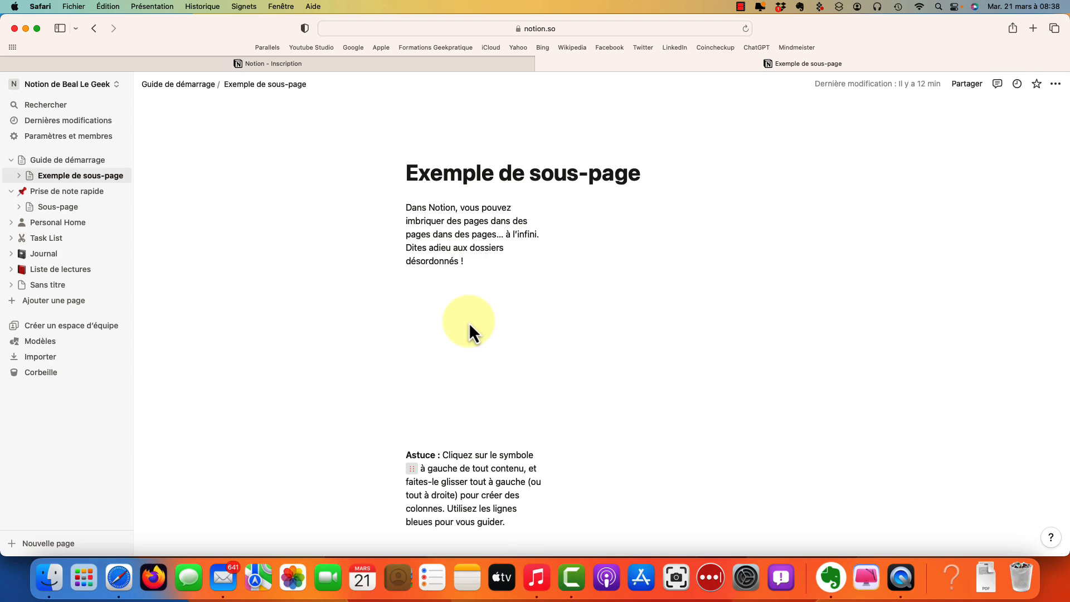
pyautogui.scroll(-4, 631, 332)
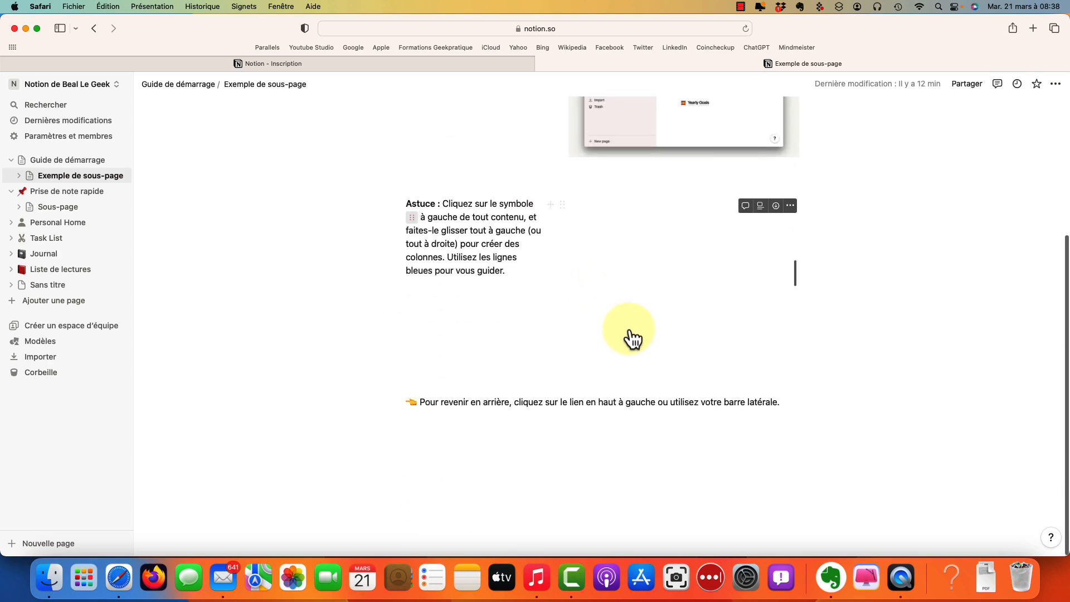
pyautogui.scroll(4, 630, 329)
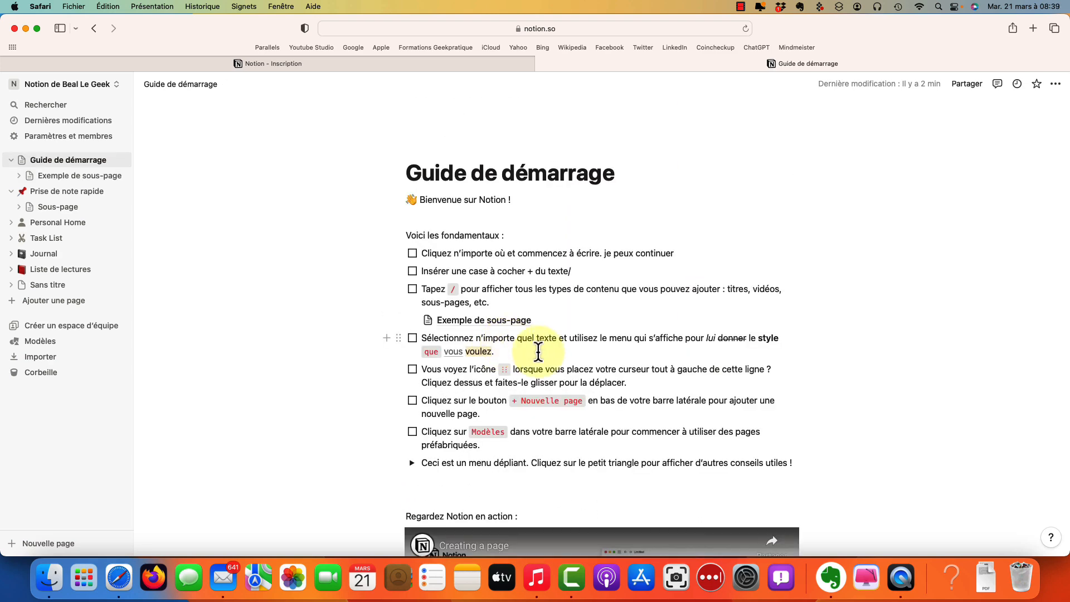
# - Format "utilisez le menu qui s'affiche" as bold, italic, underlined and orange, and place its checklist item in a column before "Insérer une case à cocher + du texte/"
pyautogui.scroll(-1, 551, 349)
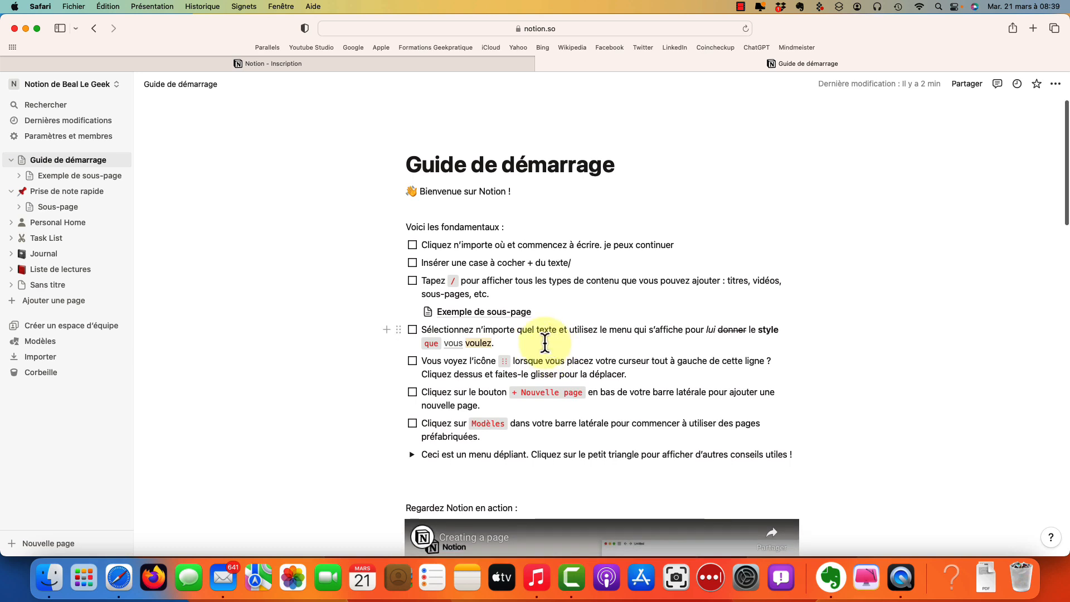
pyautogui.moveTo(568, 330); pyautogui.dragTo(683, 330)
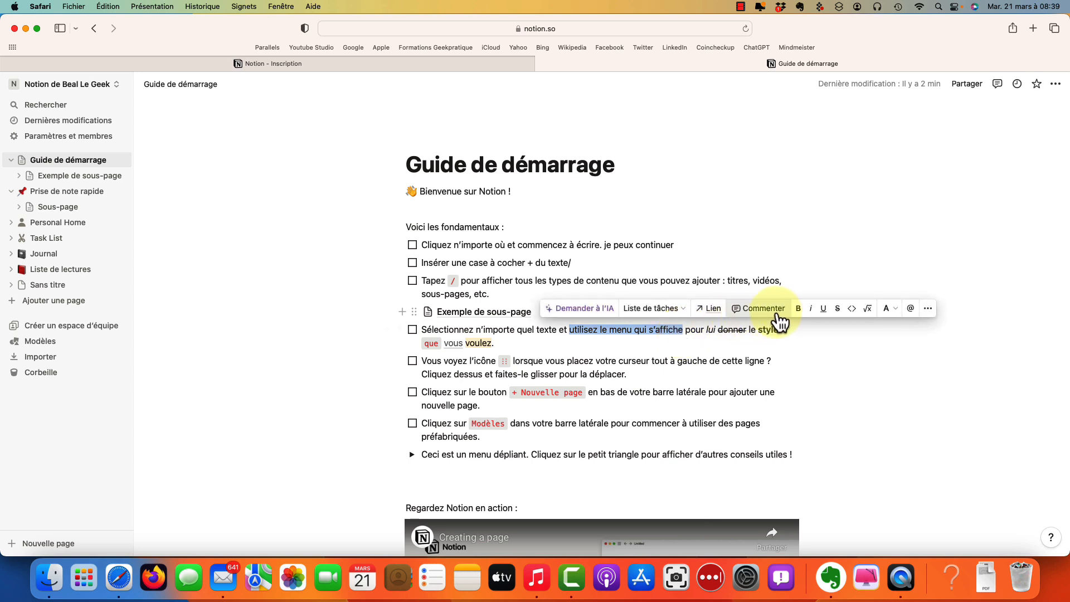
pyautogui.click(801, 309)
pyautogui.click(811, 310)
pyautogui.click(824, 310)
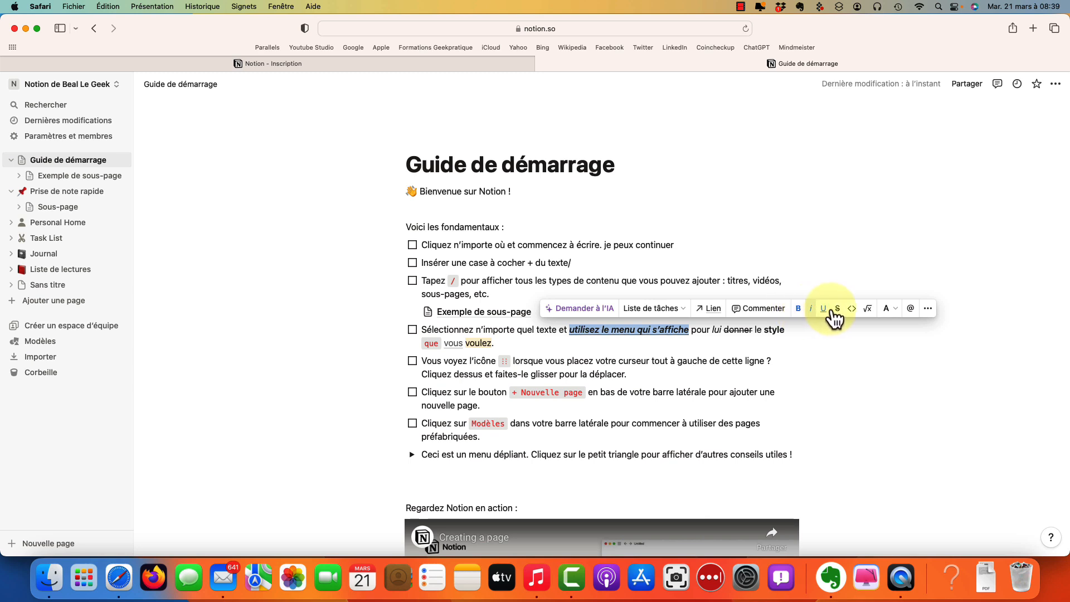
pyautogui.click(891, 309)
pyautogui.click(877, 324)
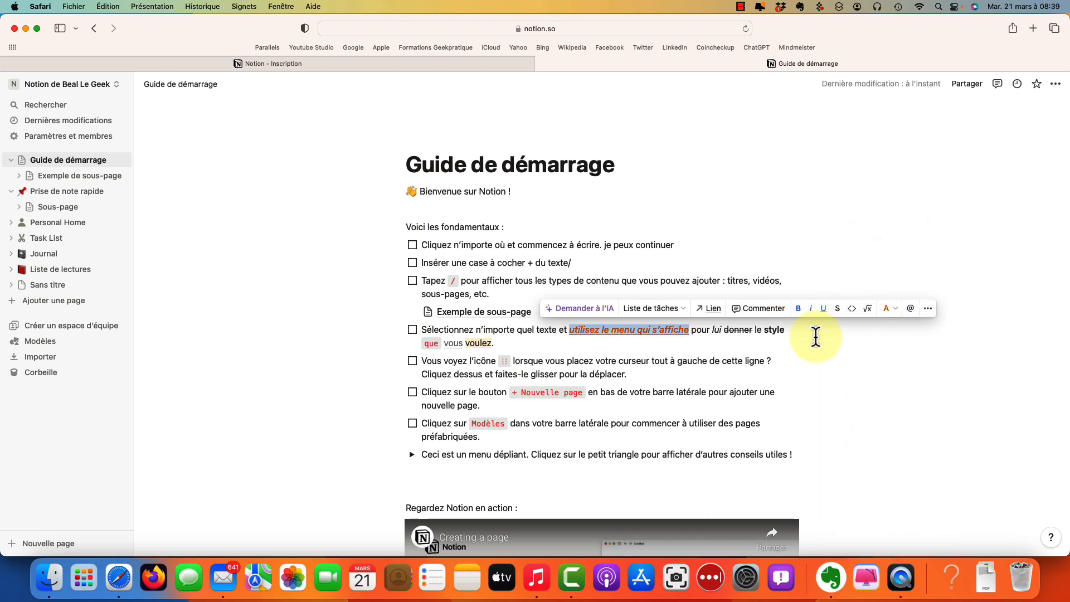
pyautogui.click(714, 348)
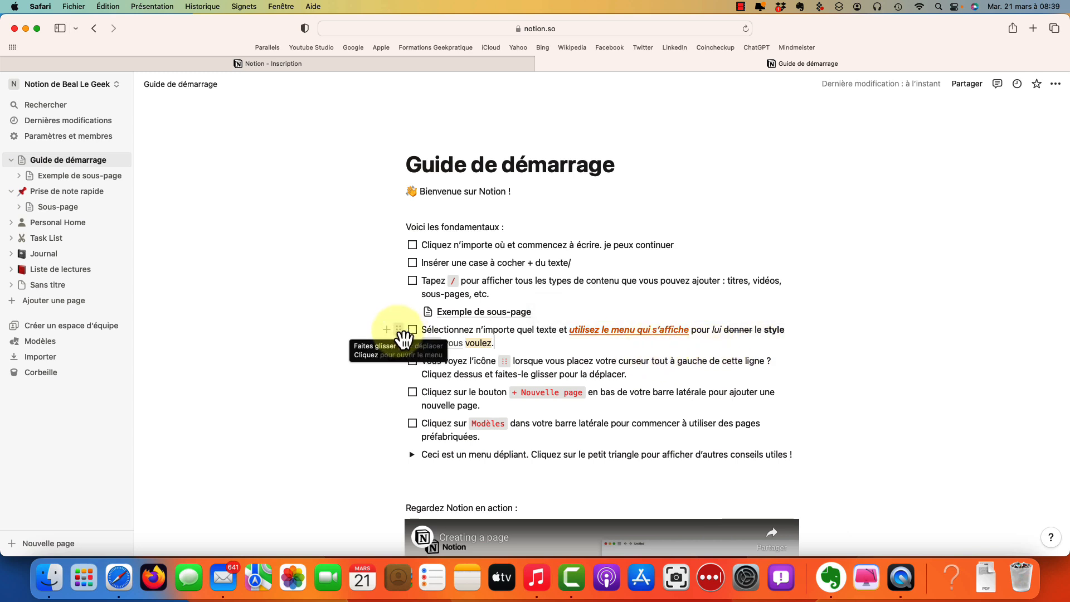
pyautogui.moveTo(402, 337); pyautogui.dragTo(391, 266)
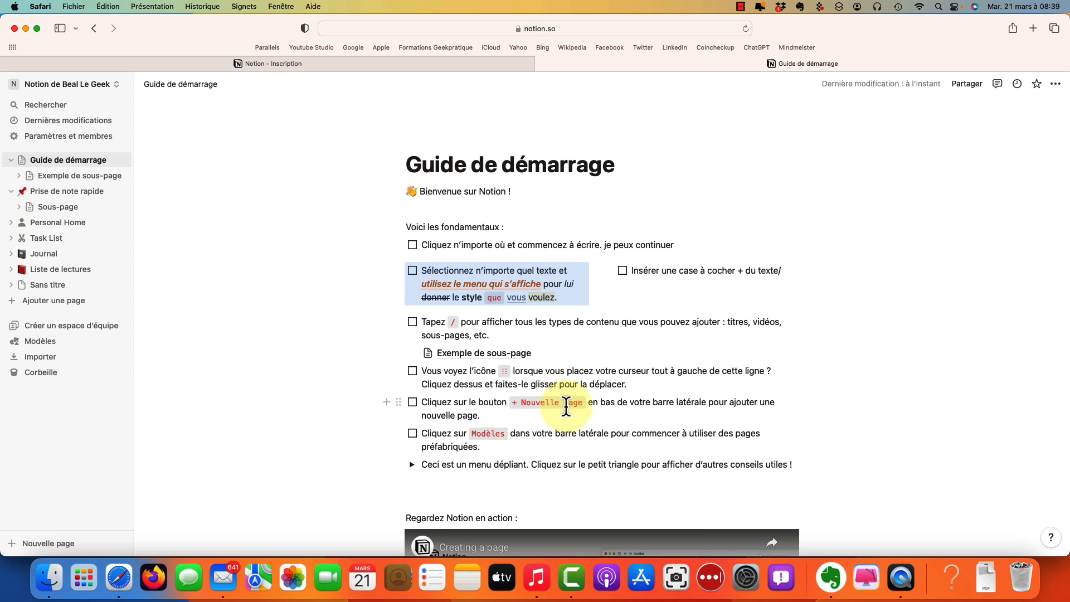
# - Start a new page and discard it, and open the template gallery
pyautogui.click(44, 545)
pyautogui.press('Escape')
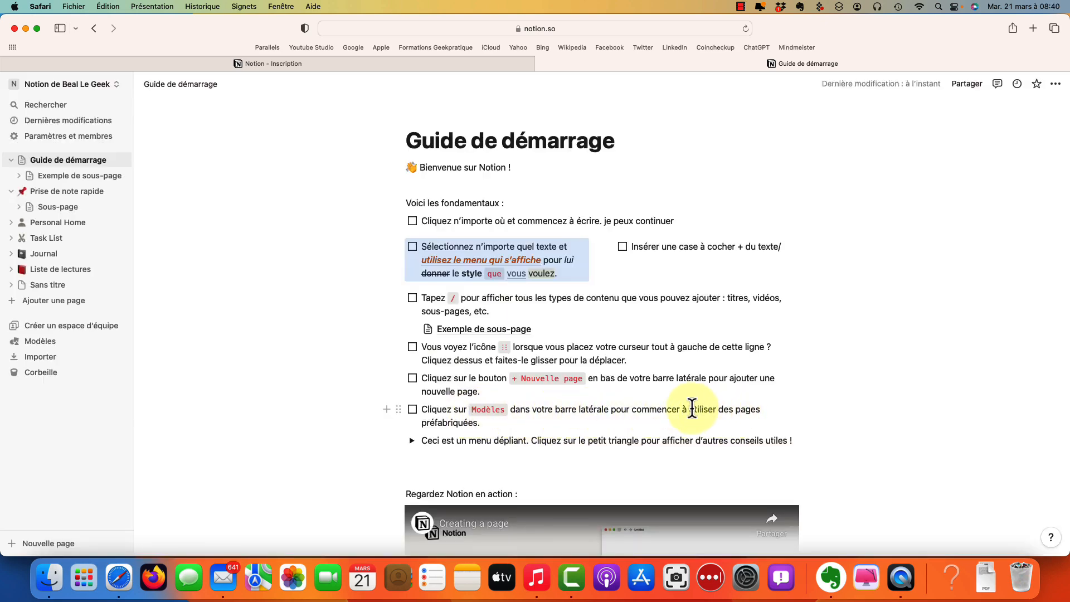
pyautogui.click(48, 345)
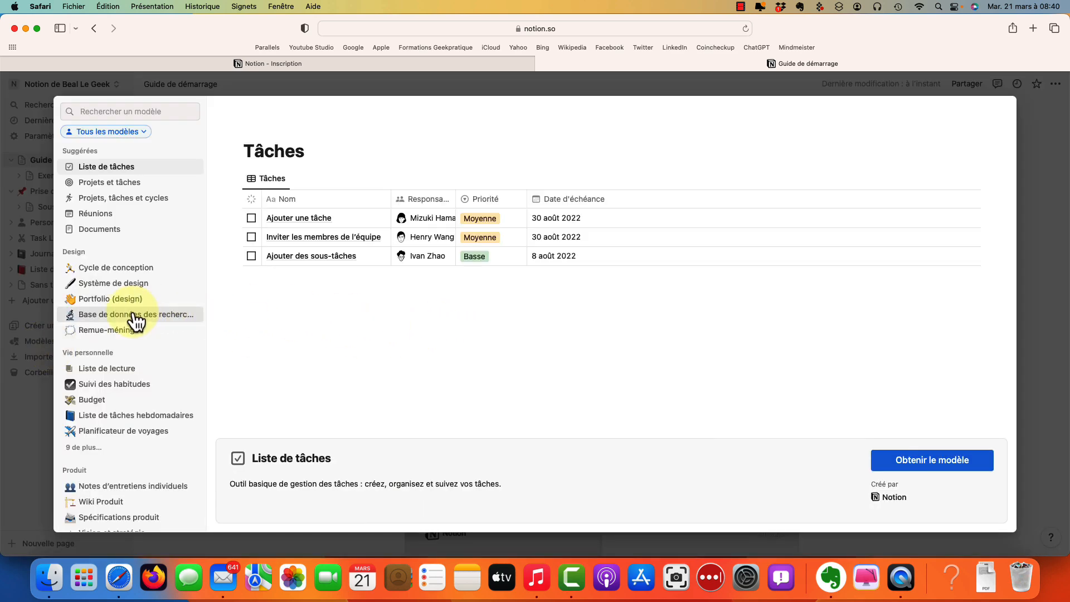
# - Browse the template gallery's categories, from the suggested ones down to the student ones, and close the gallery
pyautogui.scroll(-10, 134, 321)
pyautogui.scroll(-12, 133, 321)
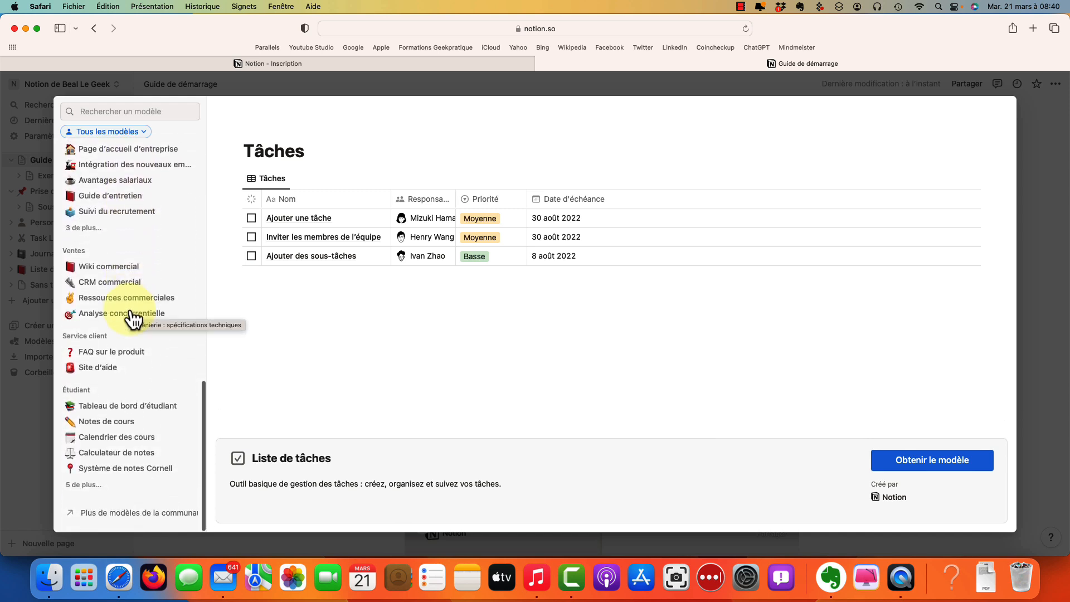
pyautogui.scroll(2, 129, 318)
pyautogui.scroll(10, 129, 324)
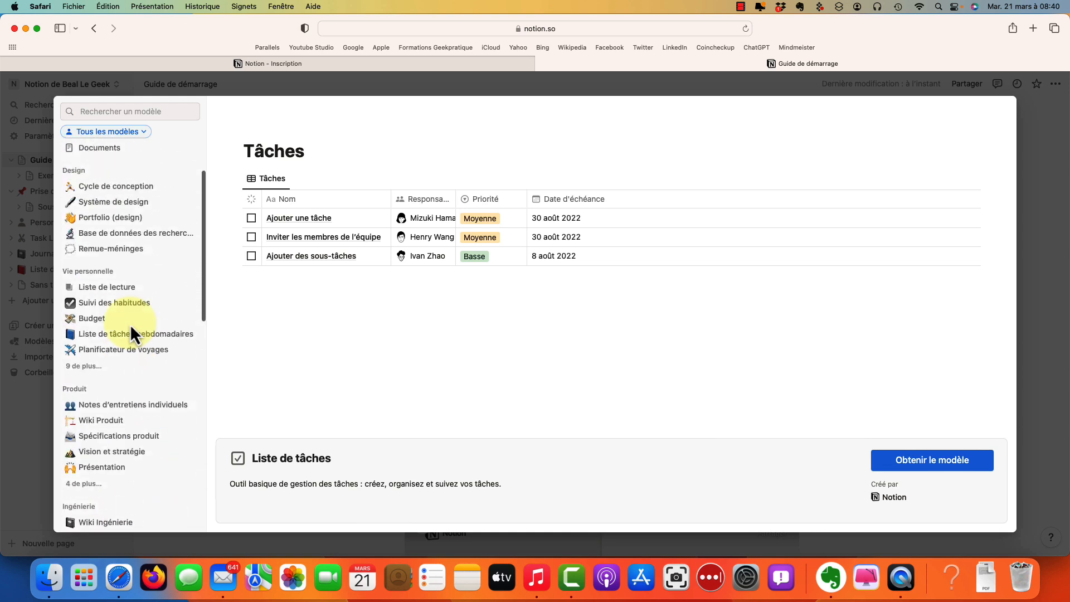
pyautogui.scroll(3, 129, 323)
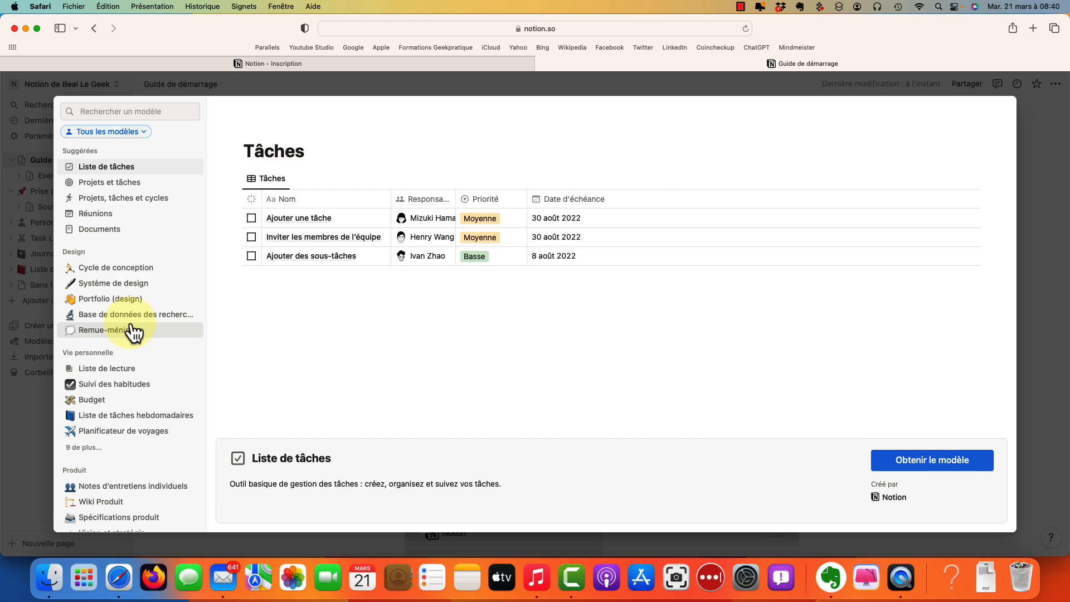
pyautogui.press('Escape')
# - Check off the checklist items in "Guide de démarrage" down to "Nouvelle page", including "Insérer une case à cocher + du texte" in the second column
pyautogui.click(412, 221)
pyautogui.click(413, 247)
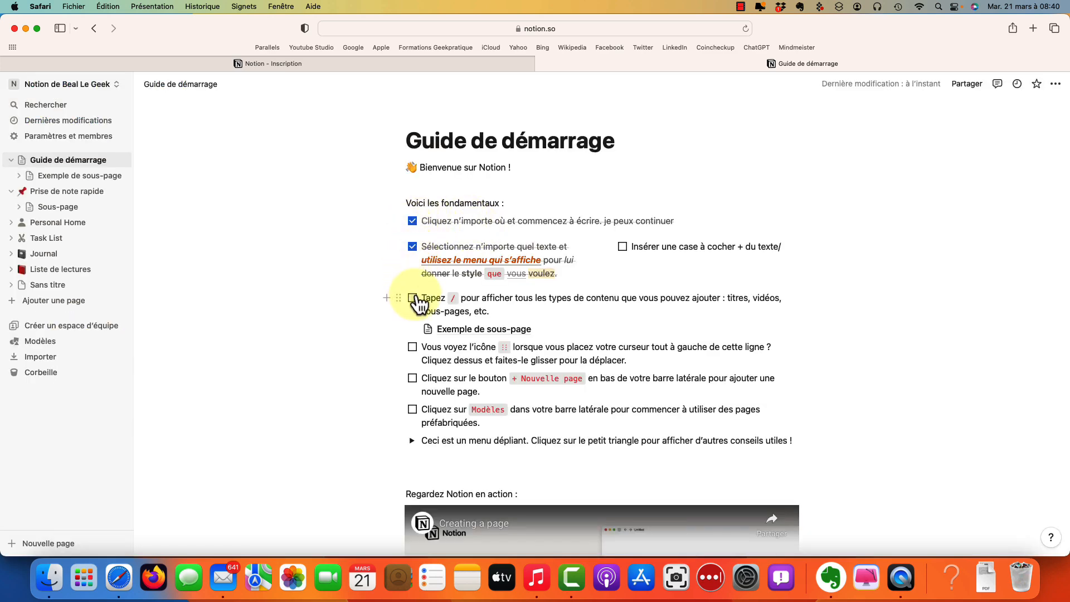
pyautogui.click(623, 247)
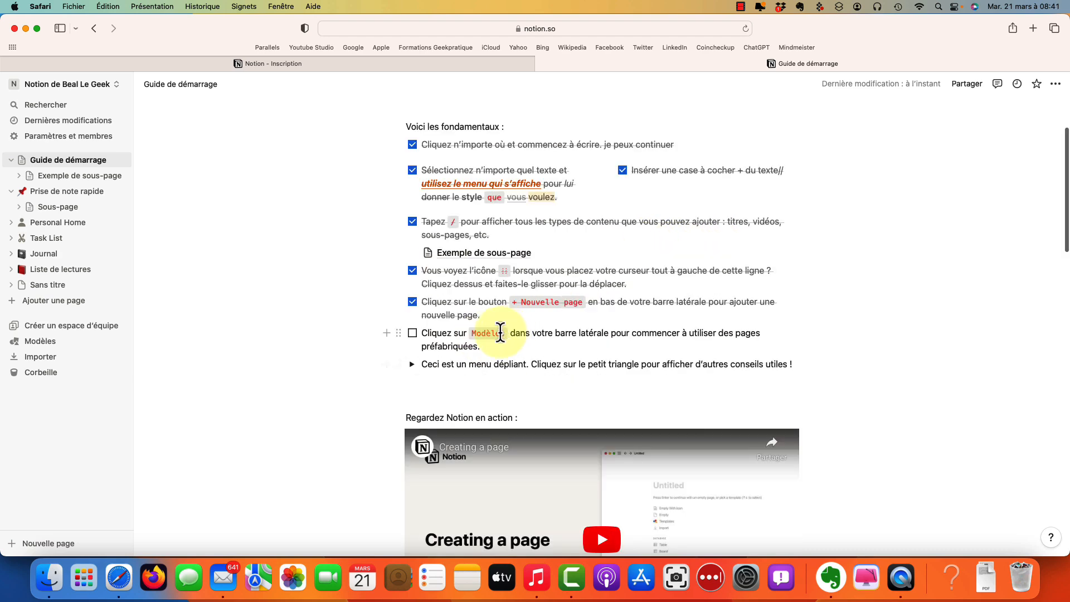
# - Expand the toggle "Ceci est un menu dépliant" and view the tips and sidebar illustration inside it
pyautogui.click(412, 364)
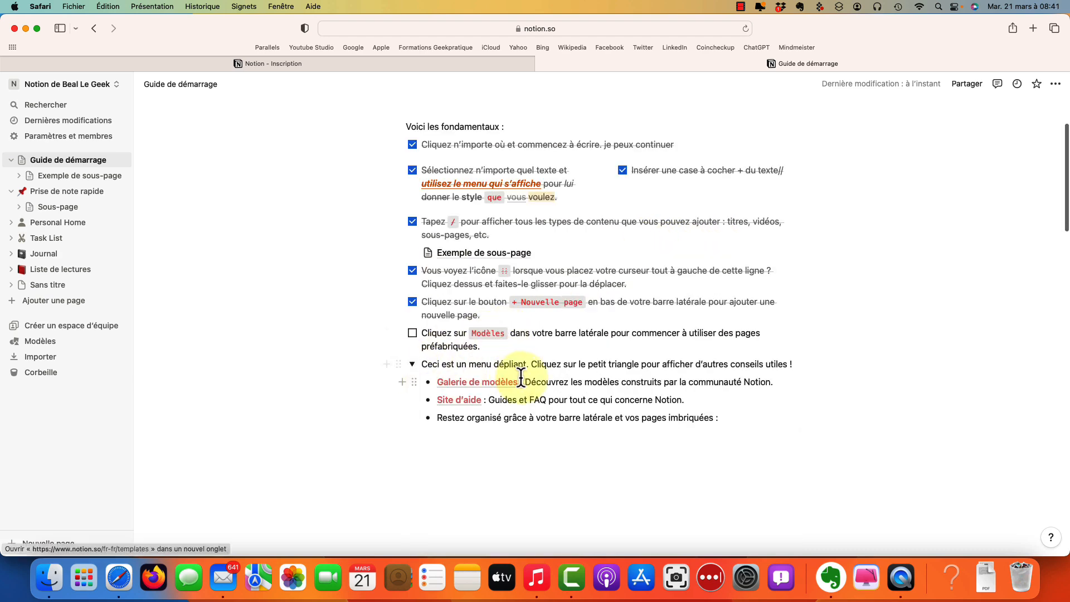
pyautogui.click(412, 364)
pyautogui.click(413, 364)
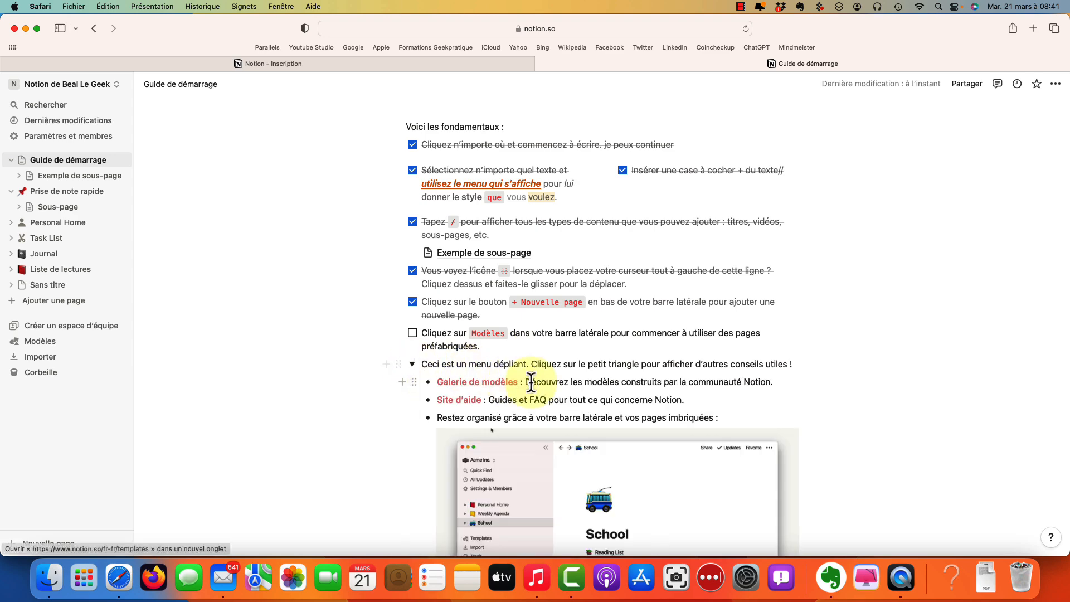
pyautogui.scroll(-5, 667, 452)
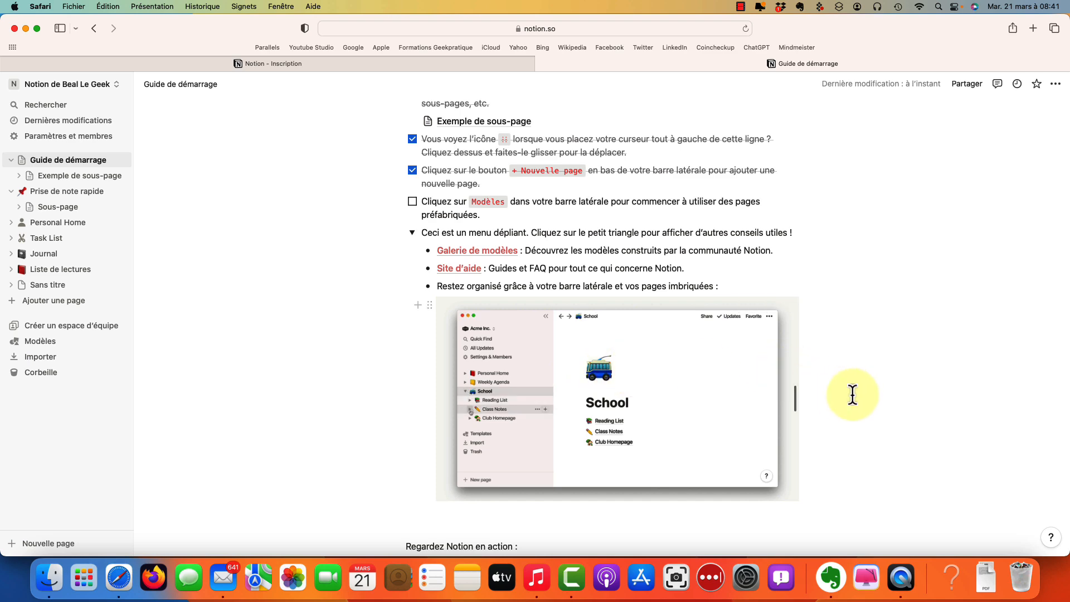
pyautogui.scroll(-4, 707, 370)
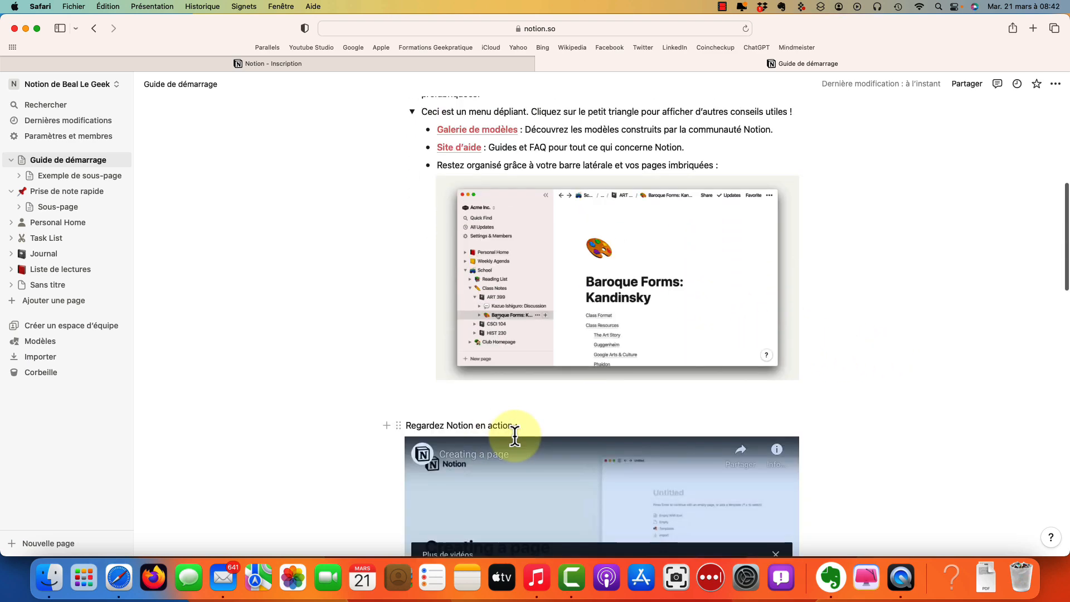
# - Move the text "Regardez Notion en action :" and the "Creating a page" video with its caption into the toggle, below "Site d'aide"
pyautogui.scroll(2, 612, 471)
pyautogui.scroll(-2, 611, 467)
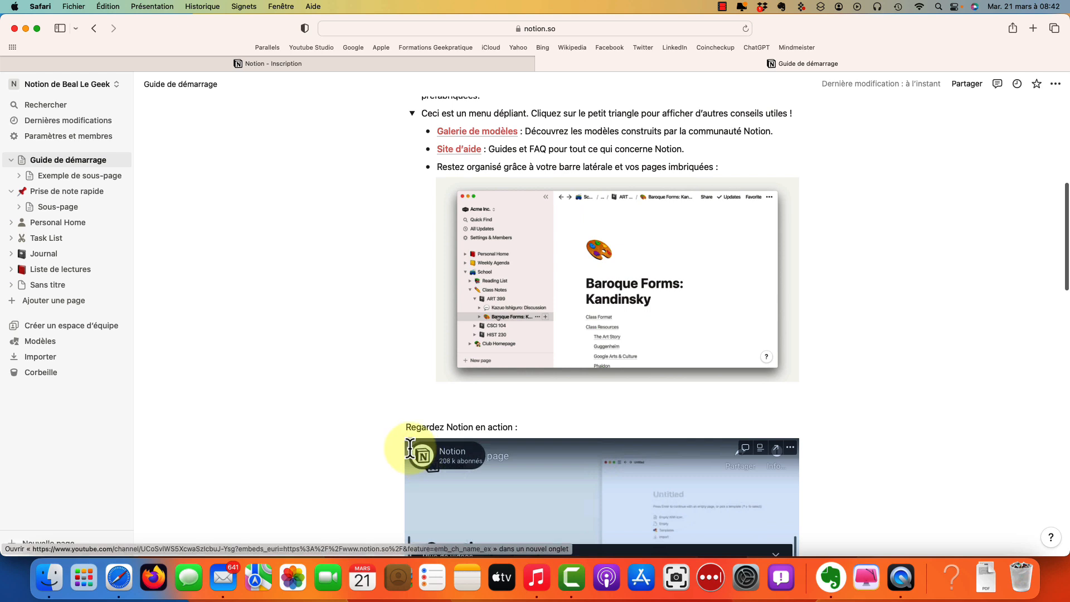
pyautogui.moveTo(397, 427); pyautogui.dragTo(419, 150)
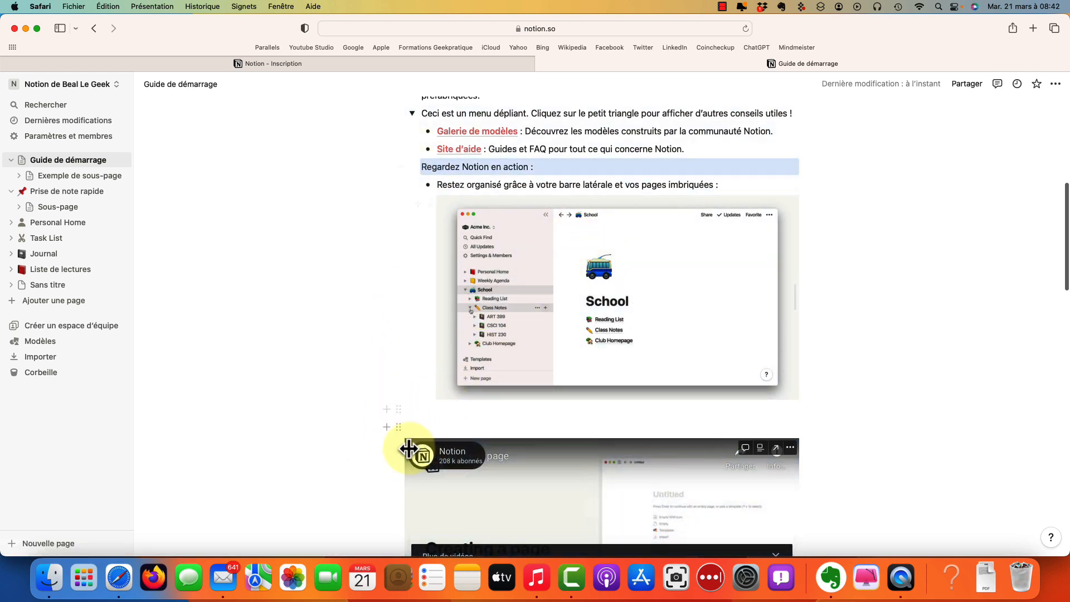
pyautogui.moveTo(399, 445); pyautogui.dragTo(413, 187)
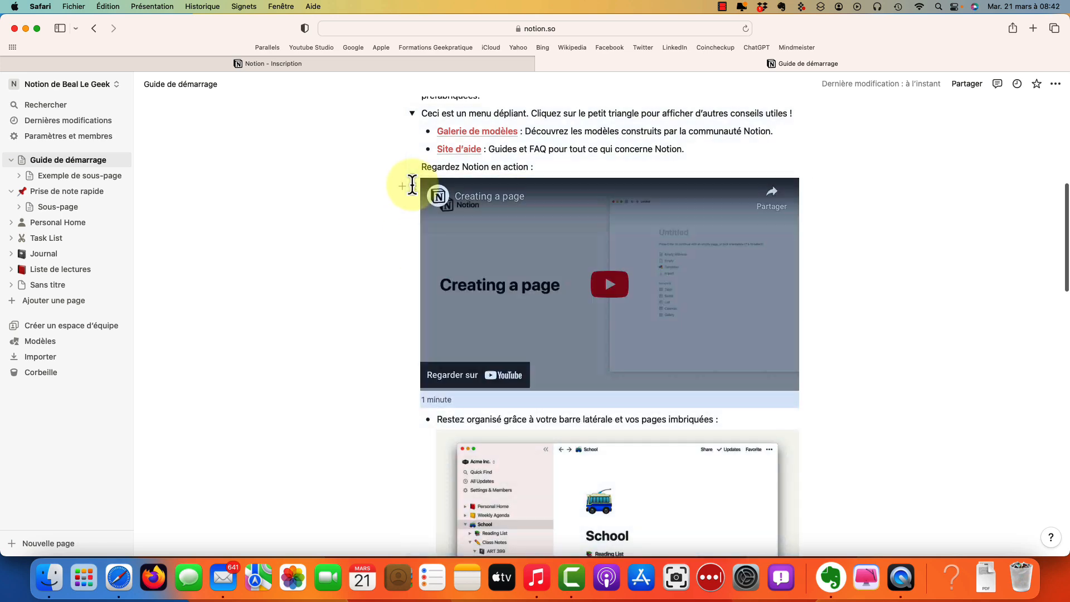
# - Move the "Writing & editing basics" video with its caption into the first column, above the "Sélectionnez n'importe quel texte" item
pyautogui.scroll(5, 648, 315)
pyautogui.scroll(-10, 648, 313)
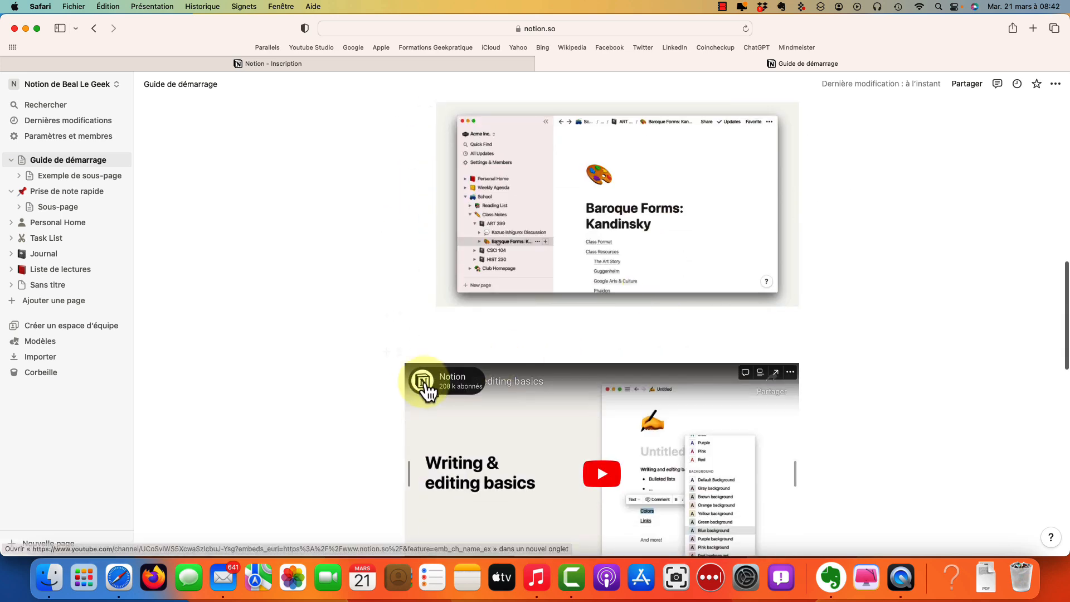
pyautogui.moveTo(402, 375); pyautogui.dragTo(406, 281)
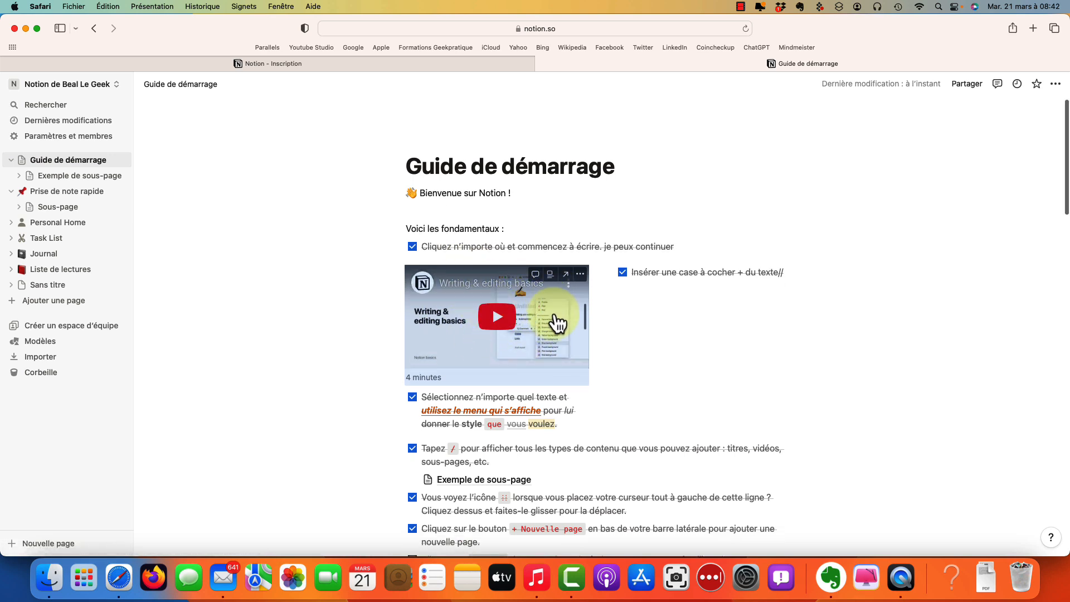
# - Look through the rest of "Guide de démarrage", including the database video, the YouTube channel link and the help note
pyautogui.scroll(-5, 550, 316)
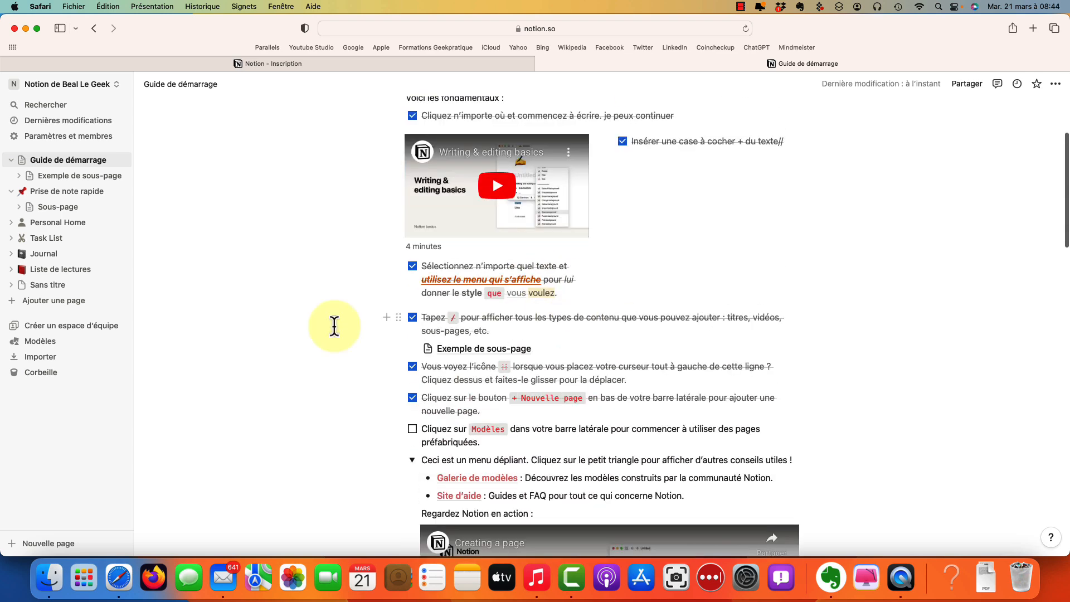
pyautogui.scroll(-15, 335, 326)
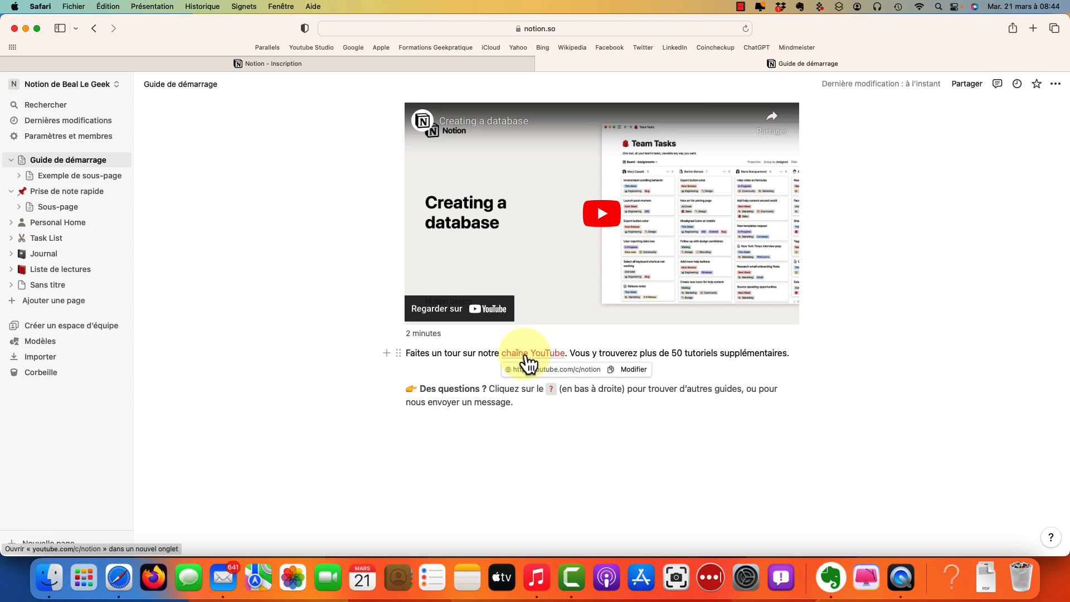
pyautogui.click(685, 353)
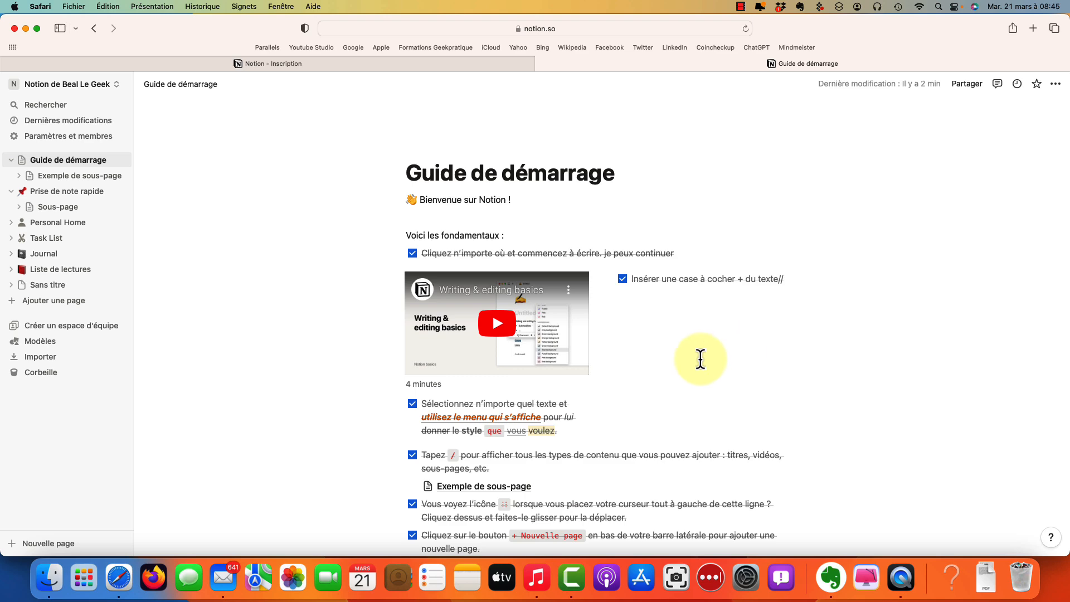
pyautogui.scroll(-5, 701, 358)
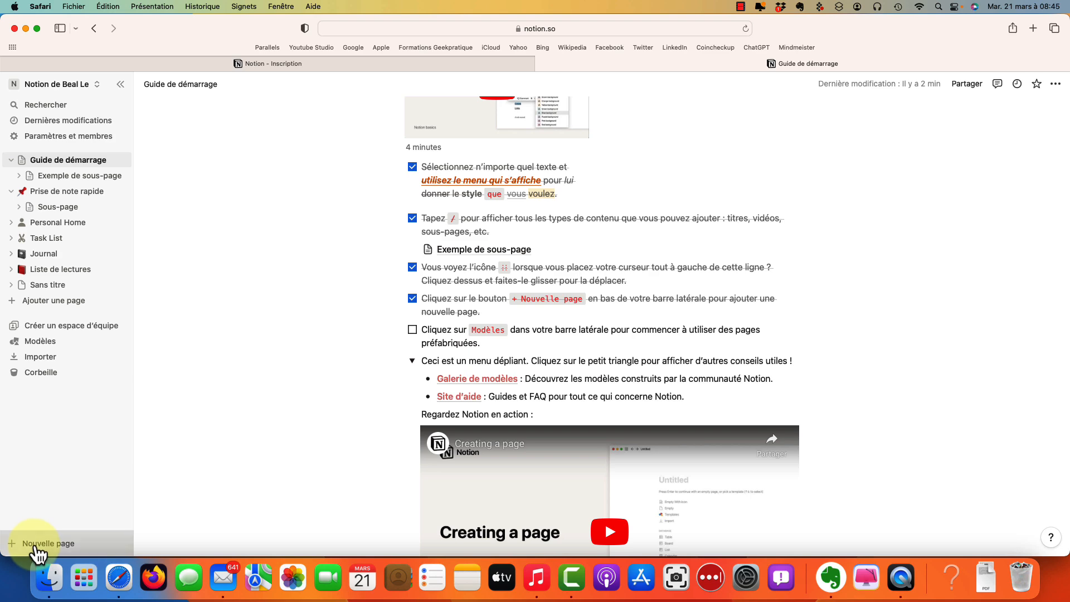
# - Start a new page from a template, search the gallery for "article" and add the "Article de blog" template
pyautogui.click(37, 549)
pyautogui.click(390, 296)
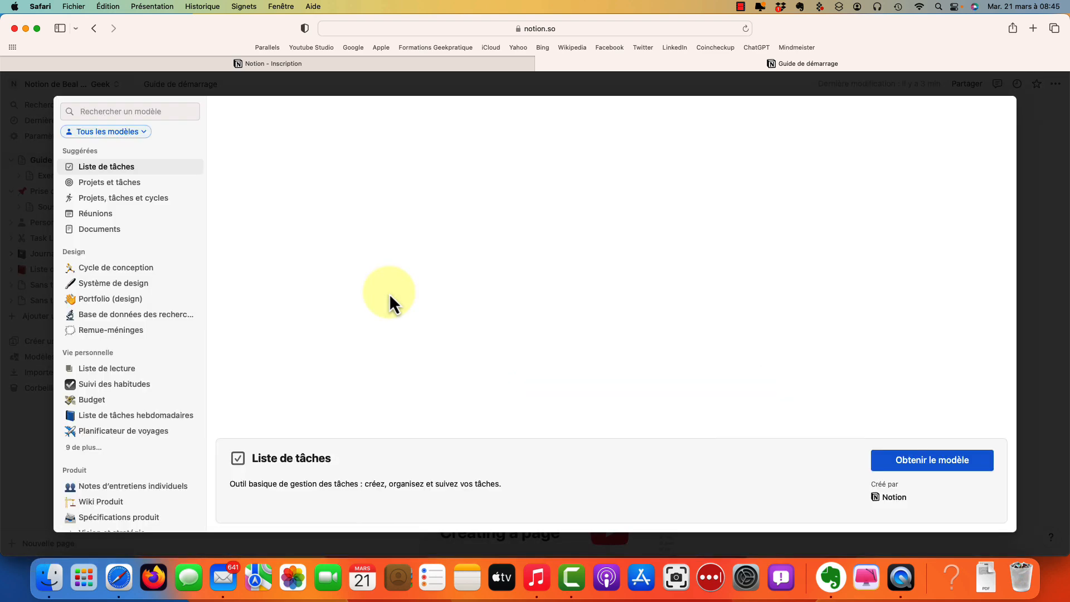
pyautogui.click(146, 112)
pyautogui.write('article')
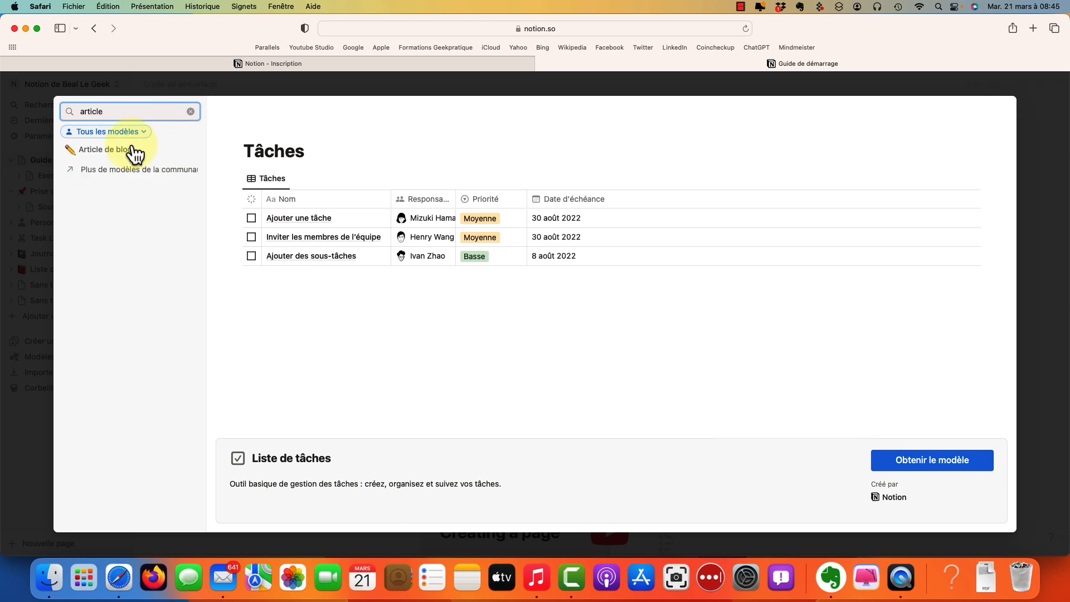
pyautogui.click(112, 150)
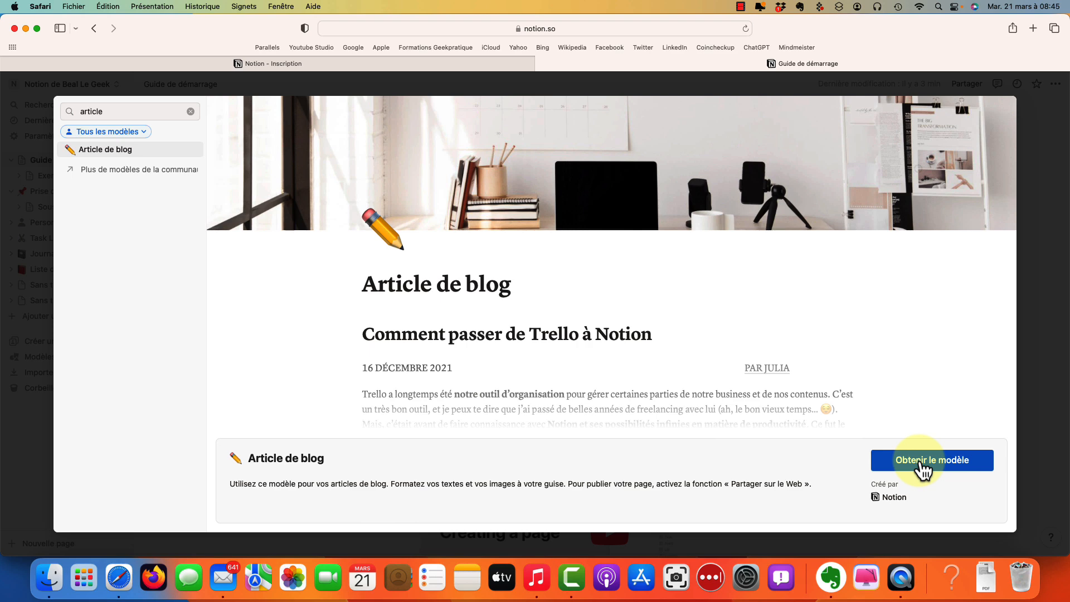
pyautogui.click(921, 466)
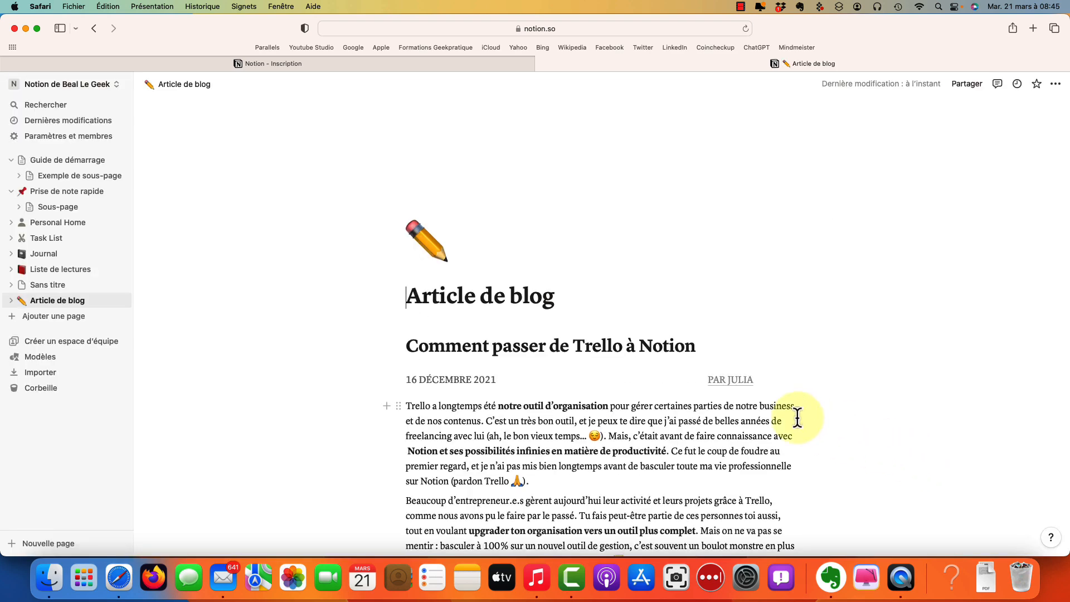
# - Create an empty page and have the AI draft a blog article with the prompt "Rédiger un article de blog à propos du groupe Dépêche Mode"
pyautogui.click(61, 544)
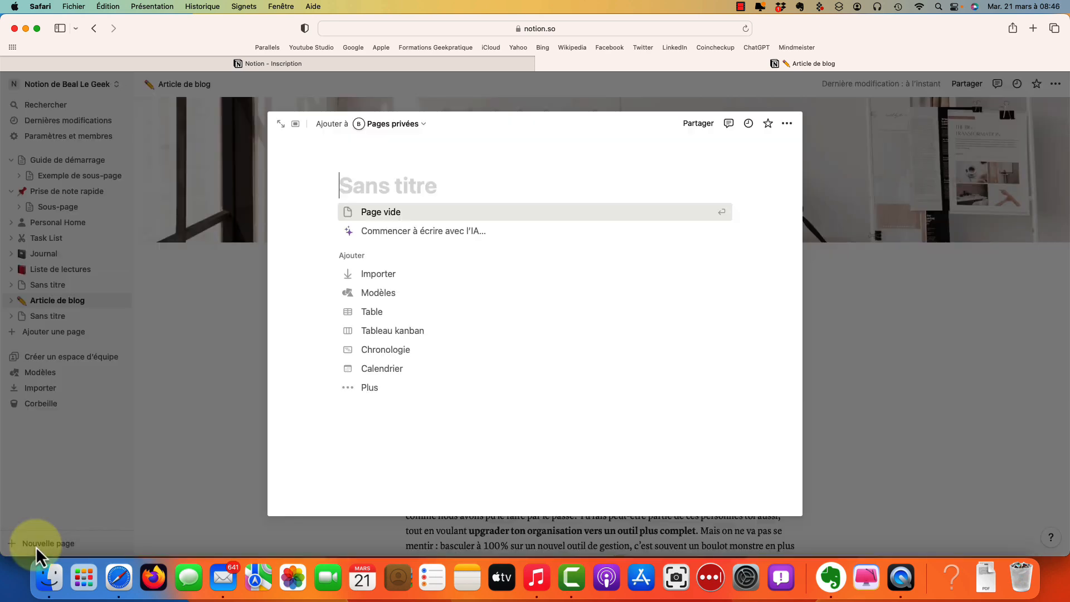
pyautogui.click(392, 213)
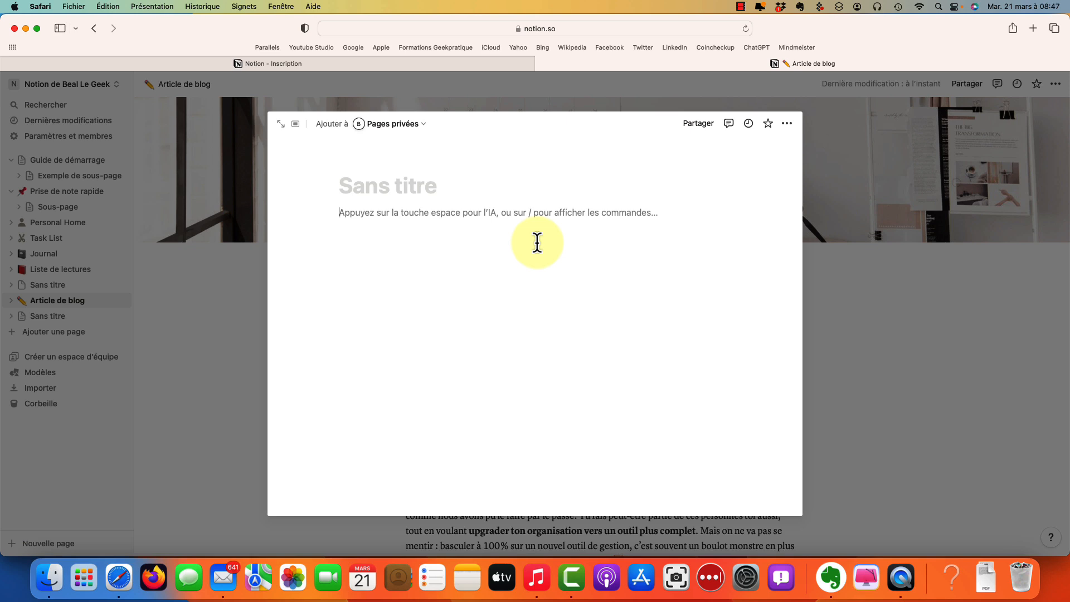
pyautogui.press('space')
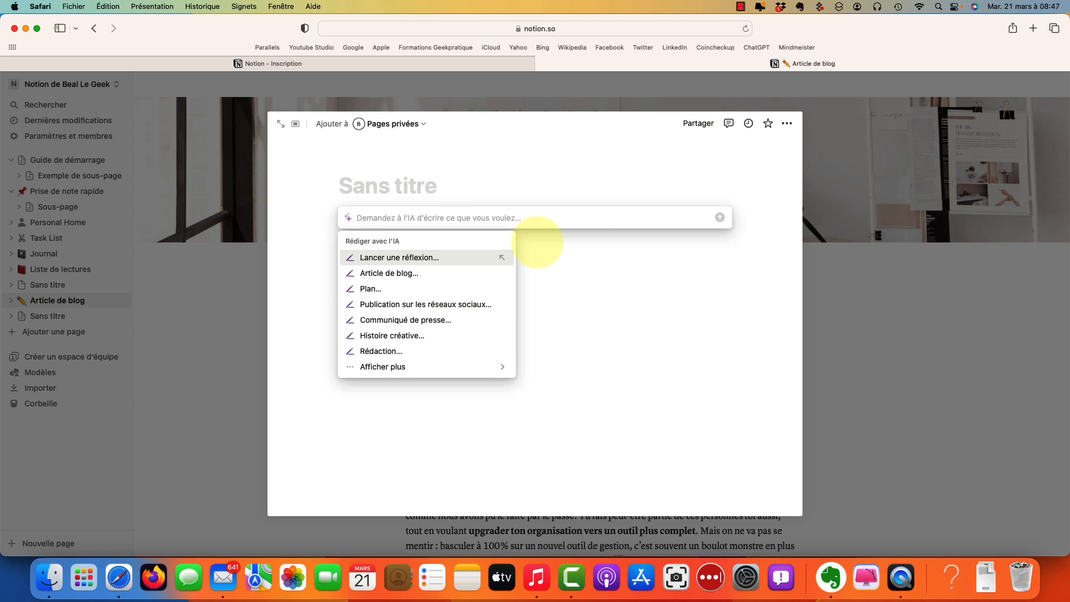
pyautogui.click(428, 272)
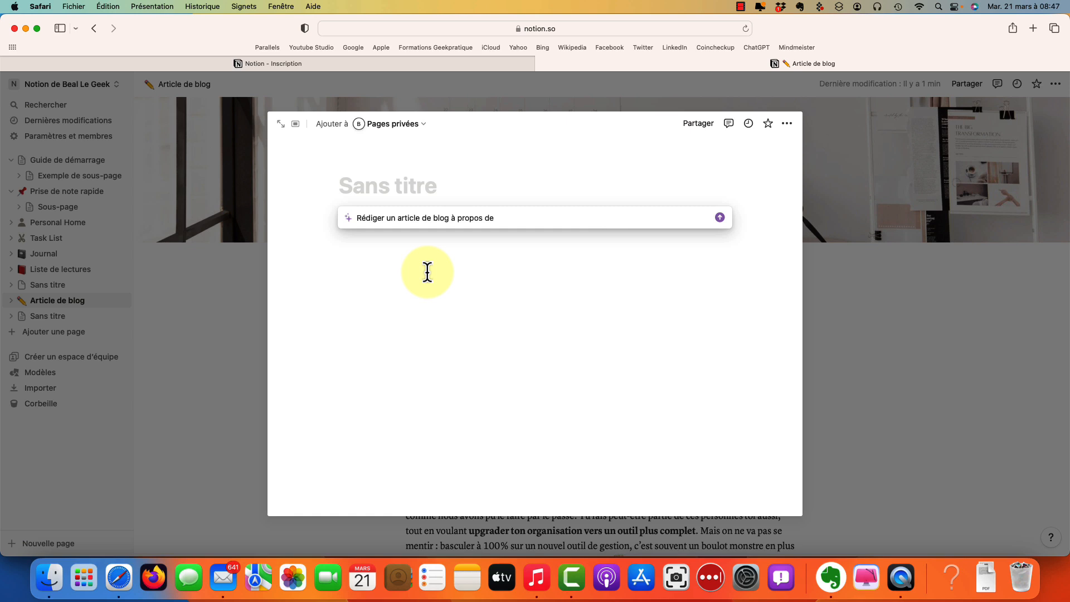
pyautogui.press('BackSpace')
pyautogui.write('u groupe Dépêche Mode')
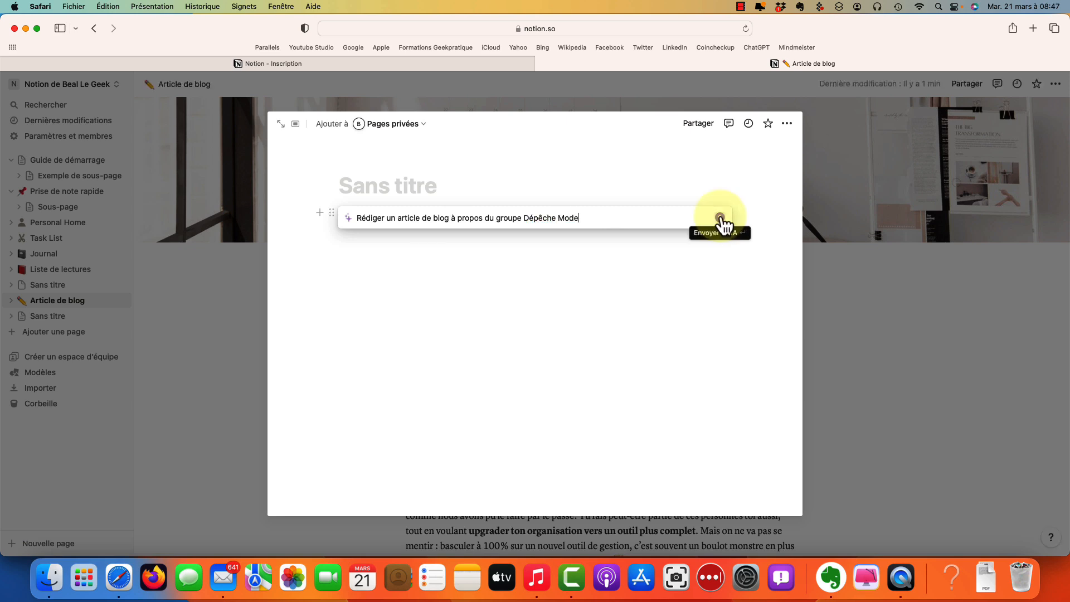
pyautogui.click(721, 217)
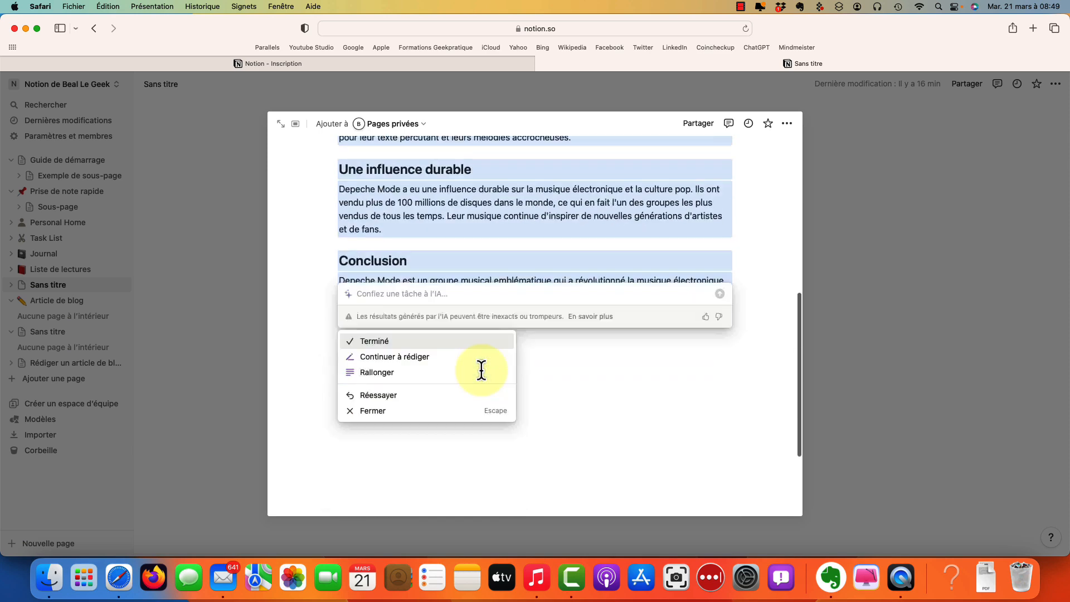
# - Read through the AI-generated Depeche Mode article and accept it as finished
pyautogui.click(484, 371)
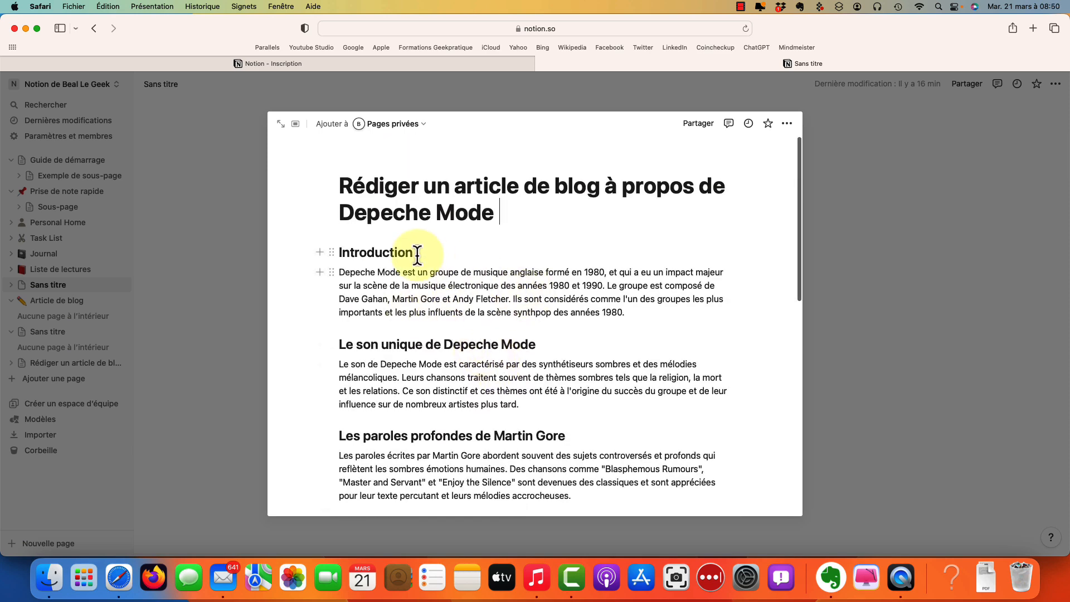
pyautogui.scroll(-1, 484, 316)
pyautogui.scroll(-10, 484, 318)
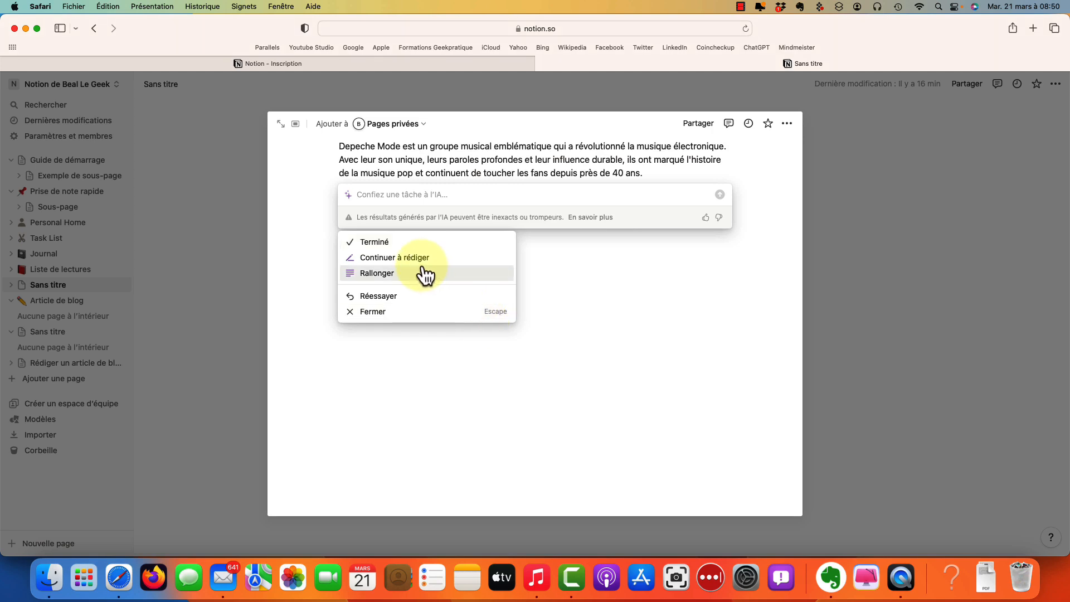
pyautogui.click(393, 249)
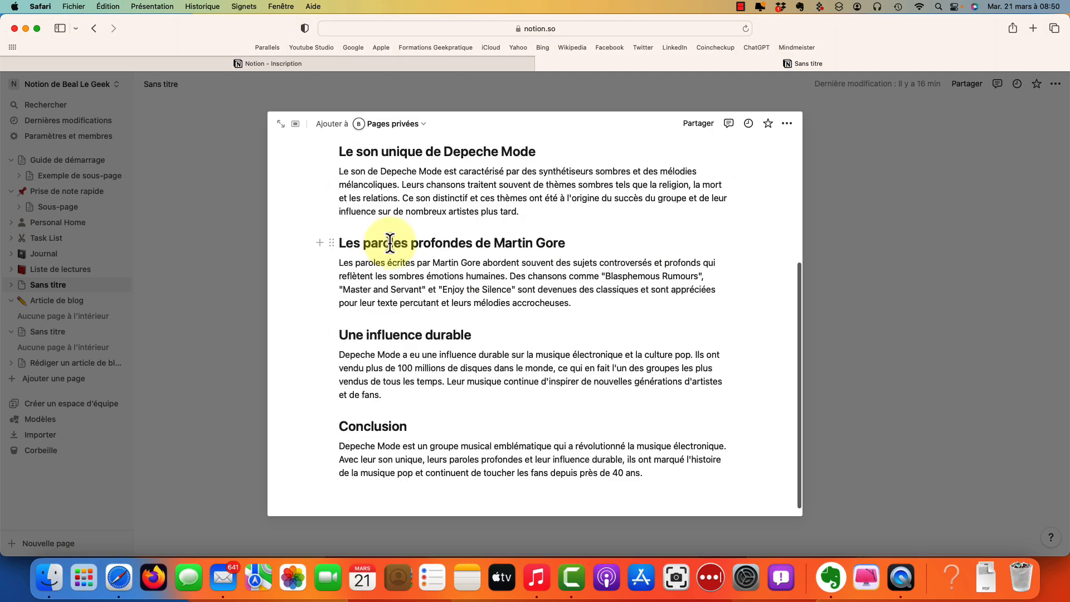
# - File the Depeche Mode article under the "Article de blog" page and open it from there
pyautogui.scroll(10, 628, 375)
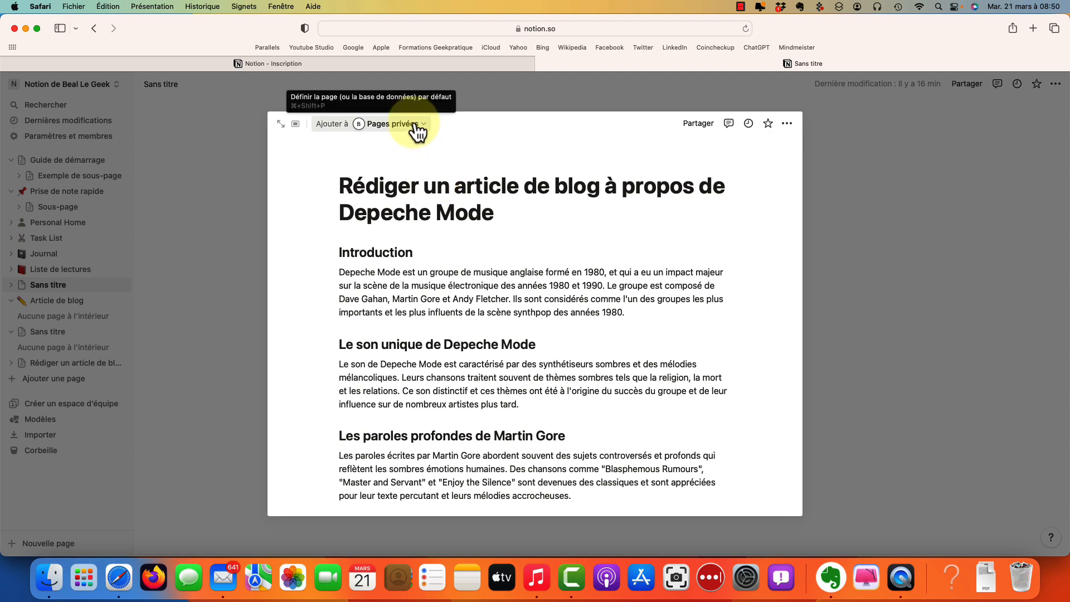
pyautogui.click(415, 125)
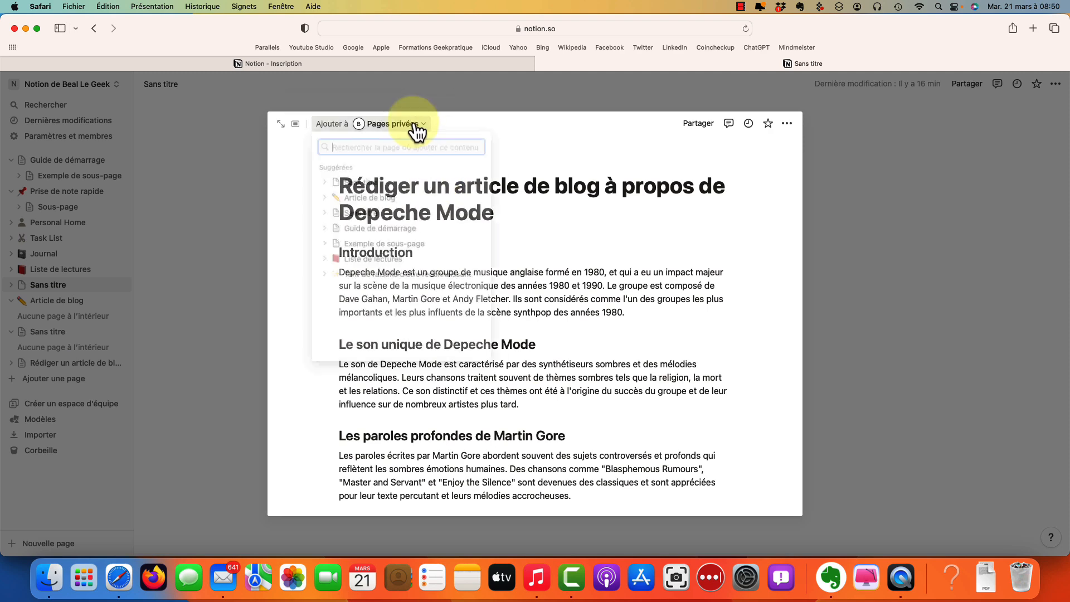
pyautogui.click(363, 198)
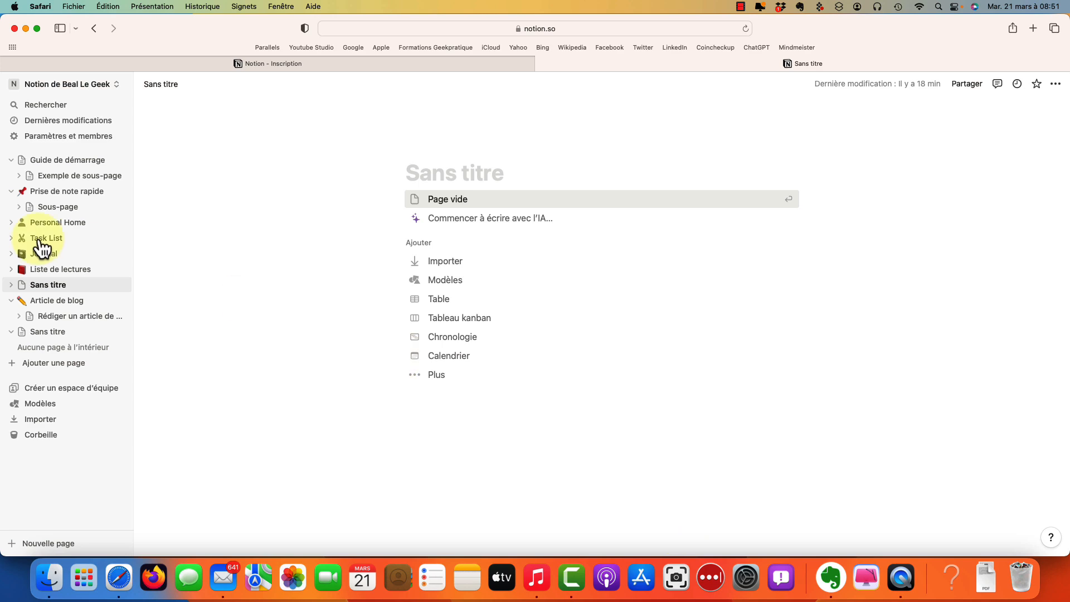
pyautogui.click(56, 316)
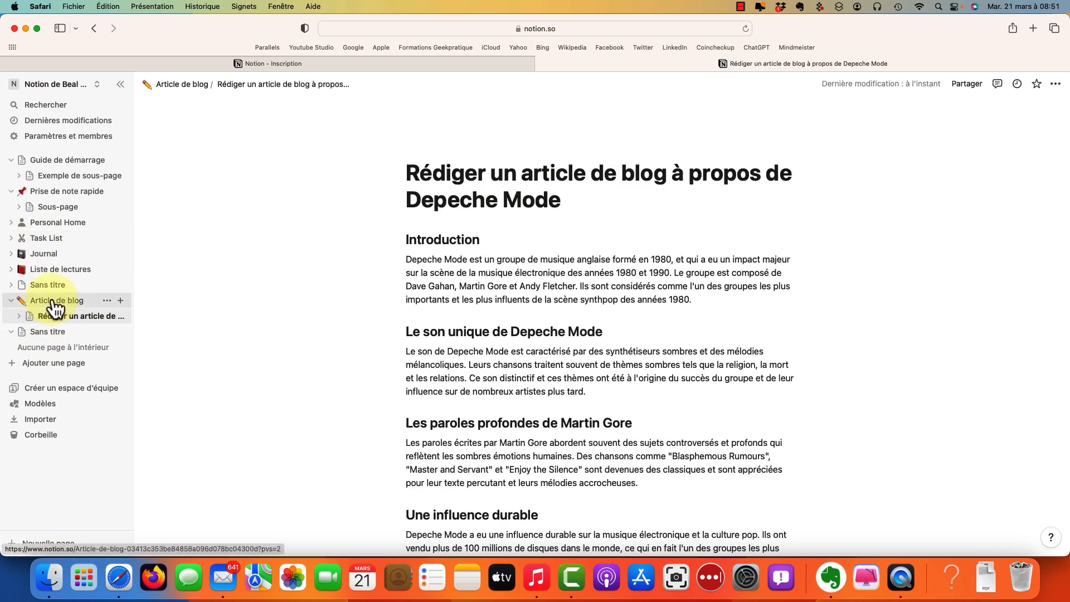
# - View the parent "Article de blog" page, return to its Depeche Mode subpage and look over the article
pyautogui.click(56, 304)
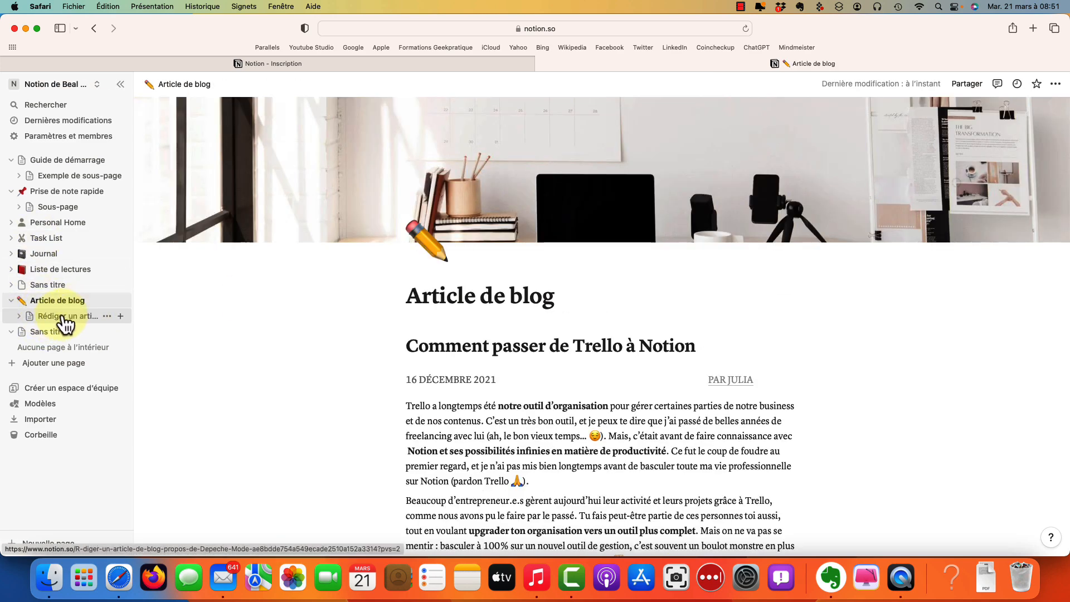
pyautogui.click(62, 316)
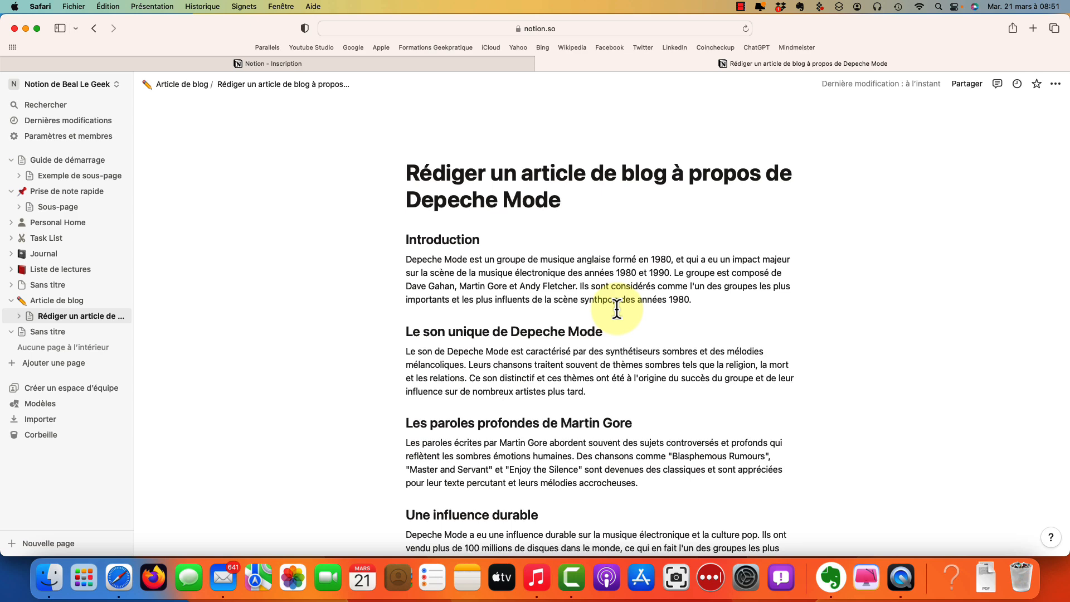
pyautogui.scroll(-5, 616, 309)
pyautogui.scroll(5, 613, 320)
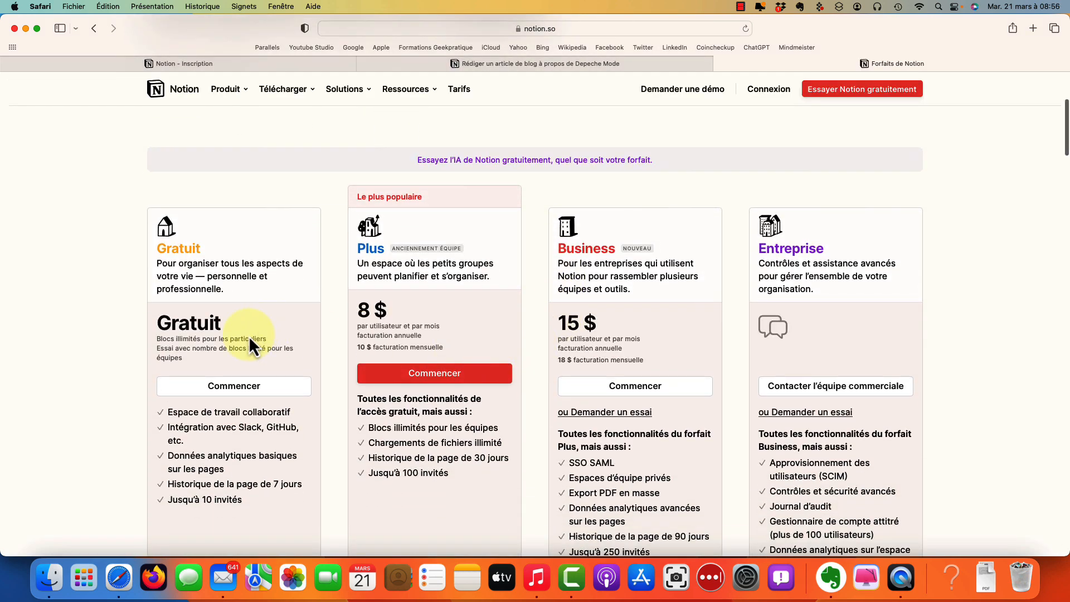
# - Compare the Gratuit, Plus, Business and Entreprise plans on the Notion pricing page, checking their prices, page history, guest limits and feature descriptions
pyautogui.scroll(-2, 233, 342)
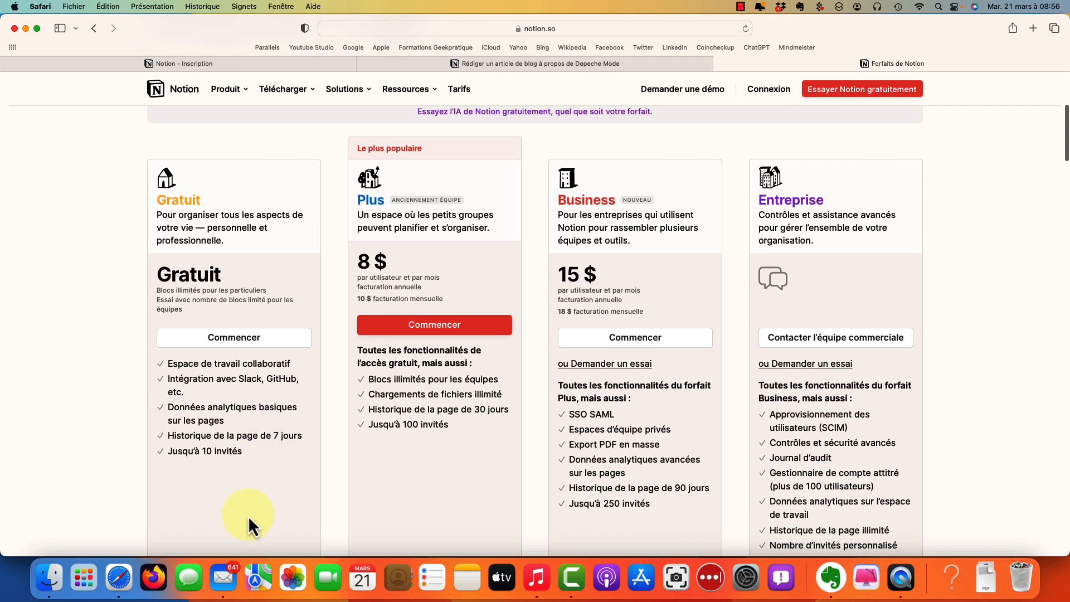
pyautogui.scroll(-1, 243, 515)
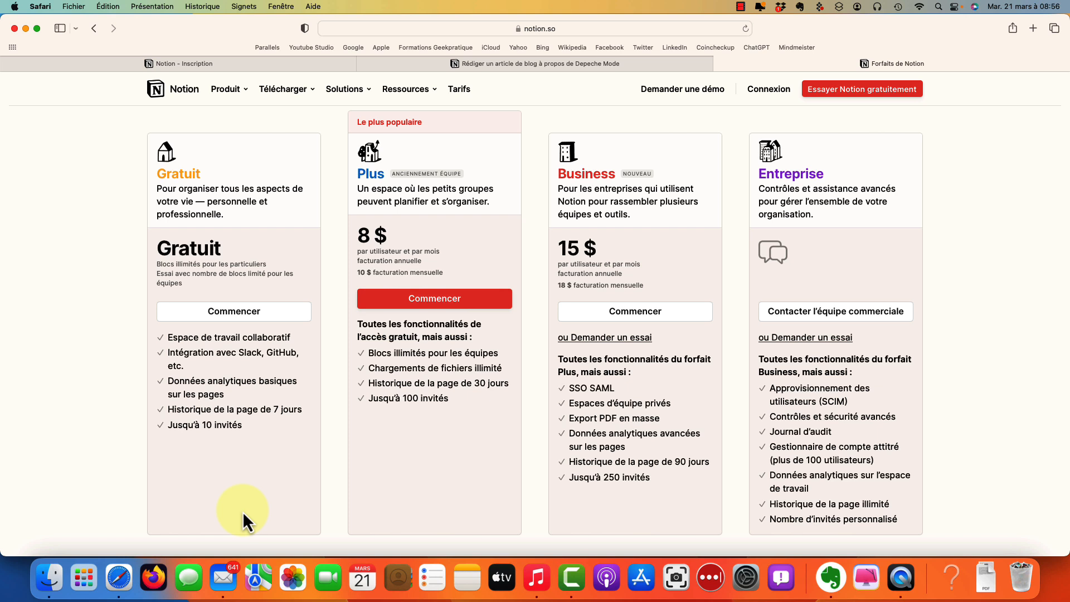
pyautogui.moveTo(299, 411)
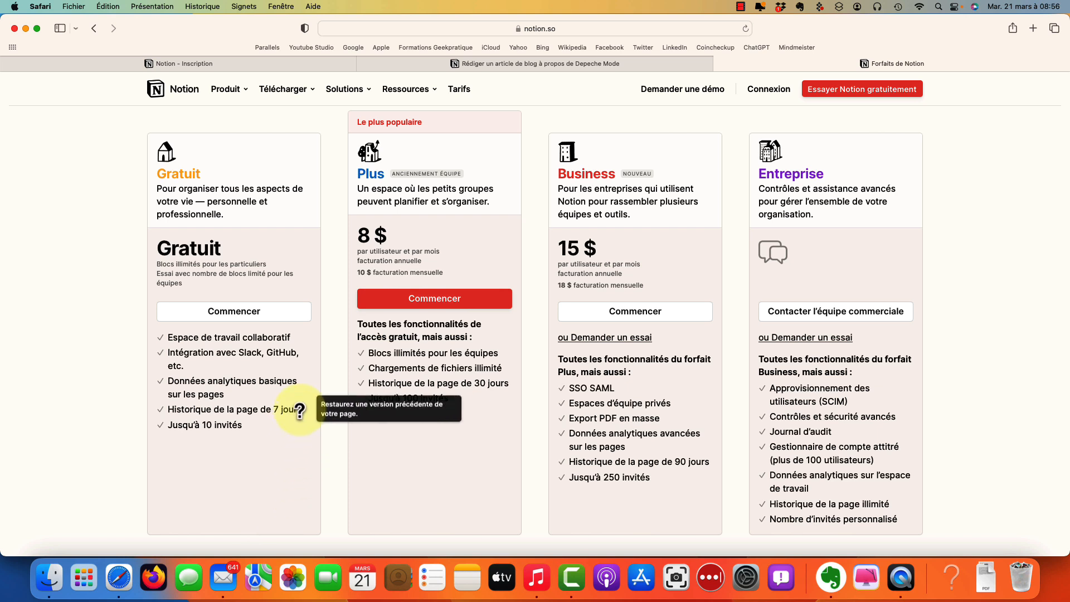
pyautogui.moveTo(204, 428)
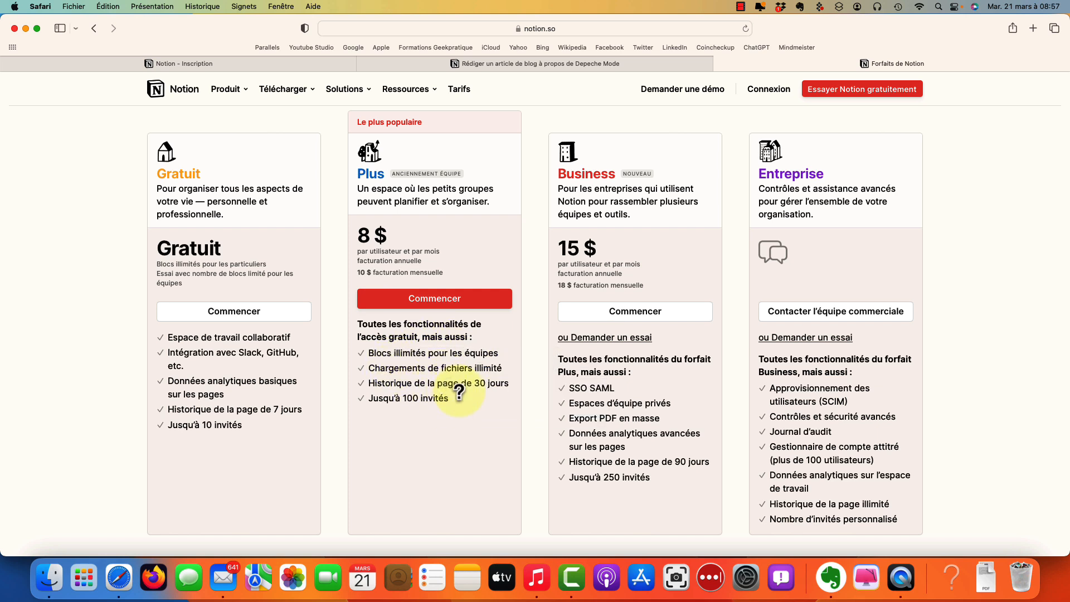
pyautogui.moveTo(443, 385)
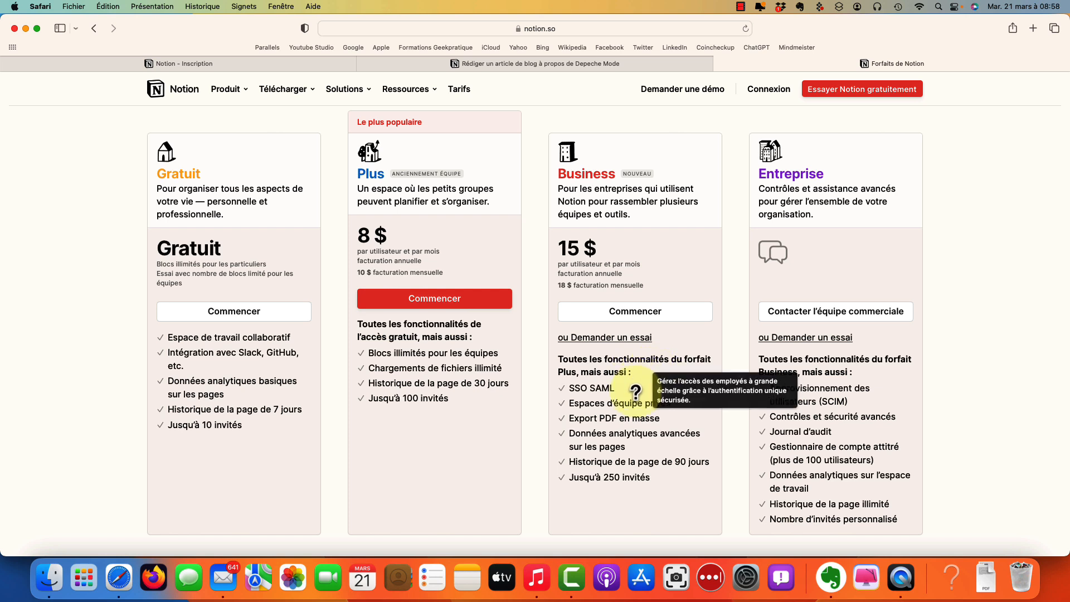
pyautogui.moveTo(621, 424)
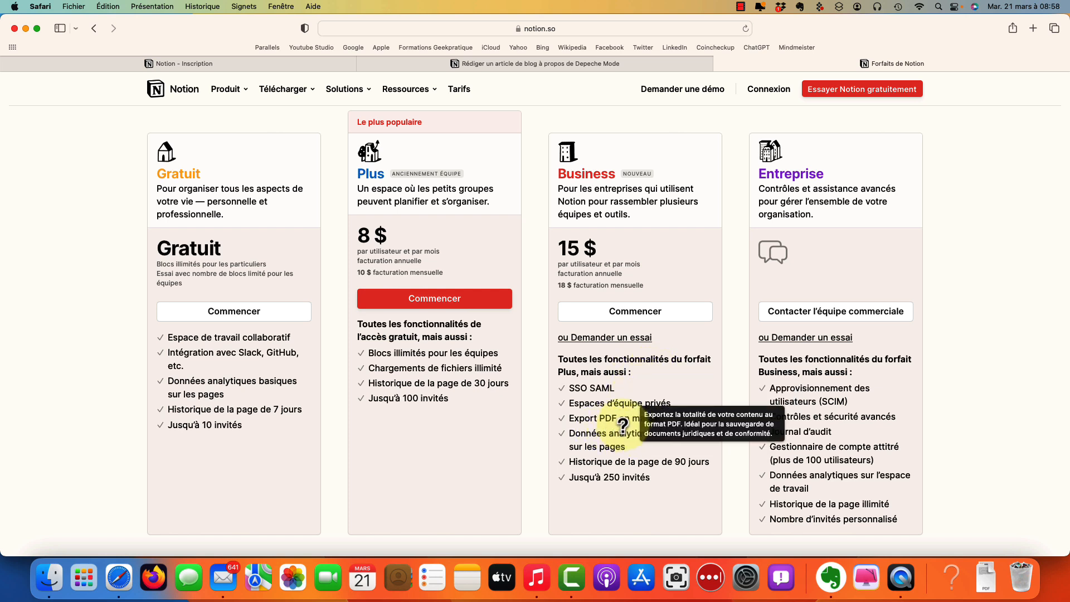
pyautogui.scroll(-1, 670, 427)
pyautogui.scroll(1, 705, 431)
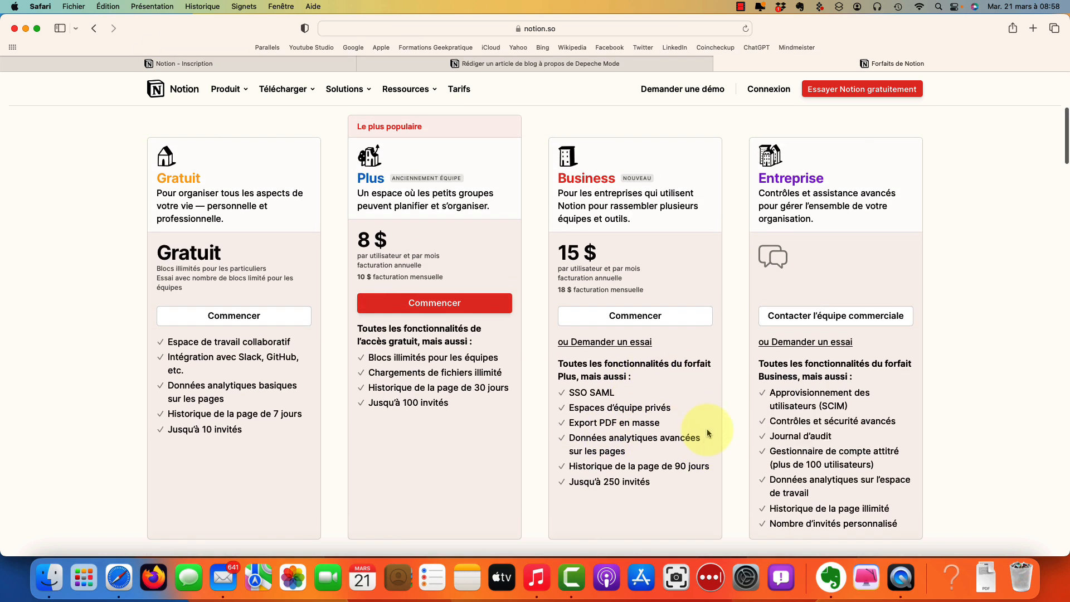
pyautogui.moveTo(828, 435)
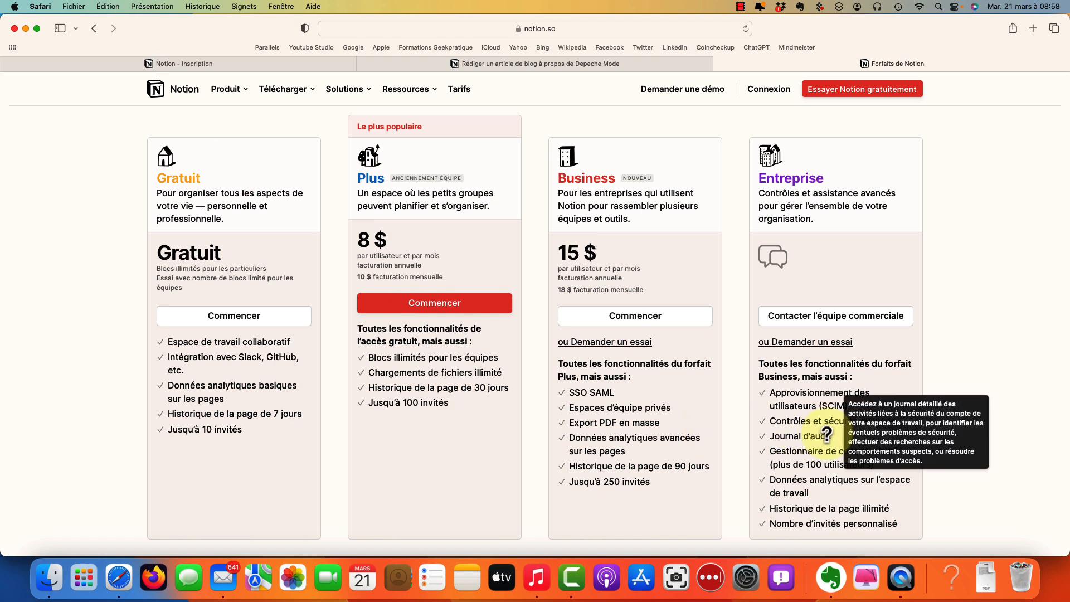
pyautogui.scroll(5, 785, 421)
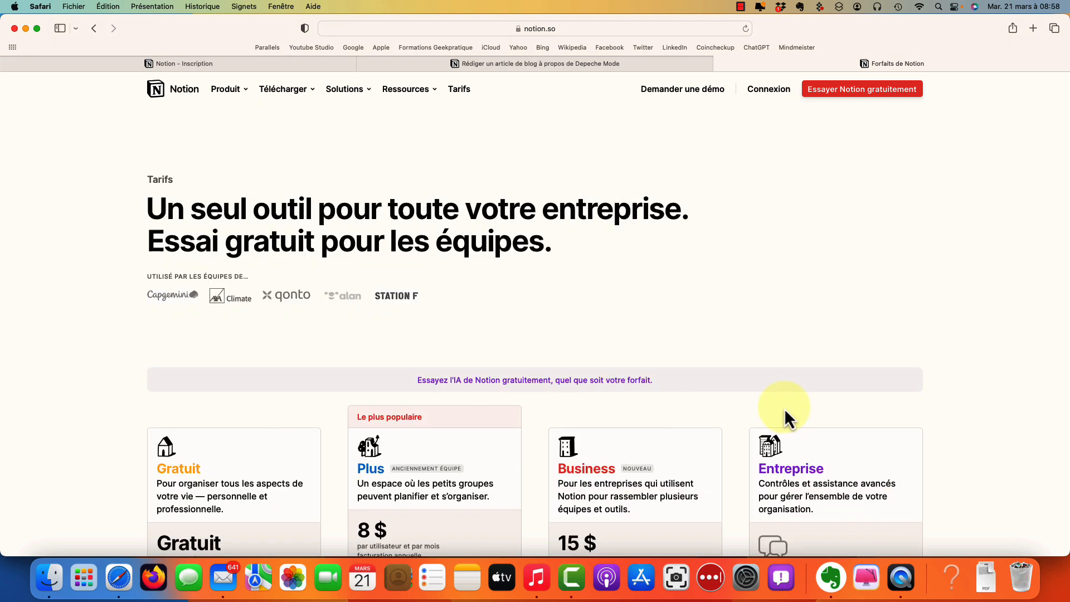